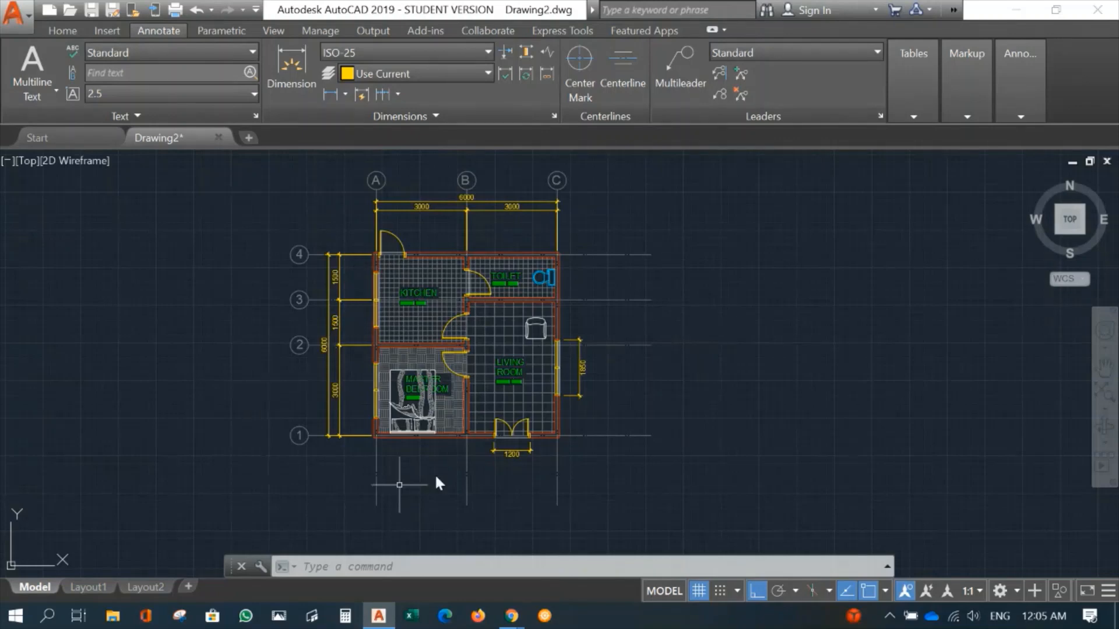
Step: Open the plot settings for the model and set the plot area to a window enclosing the whole floor plan
scroll(594, 375, "down", 2)
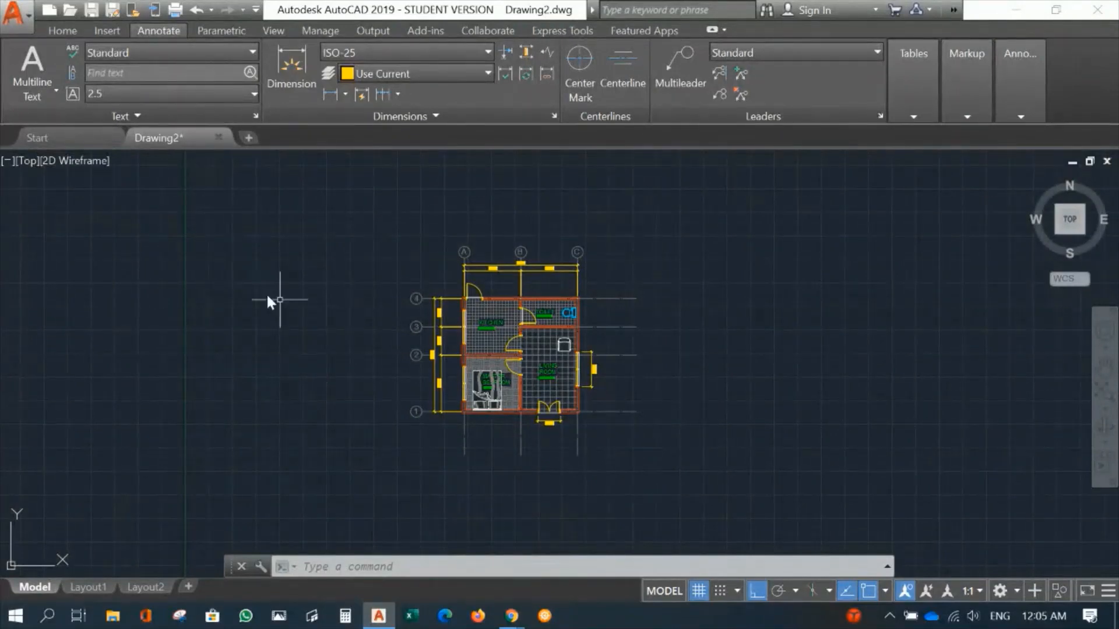
left_click(15, 21)
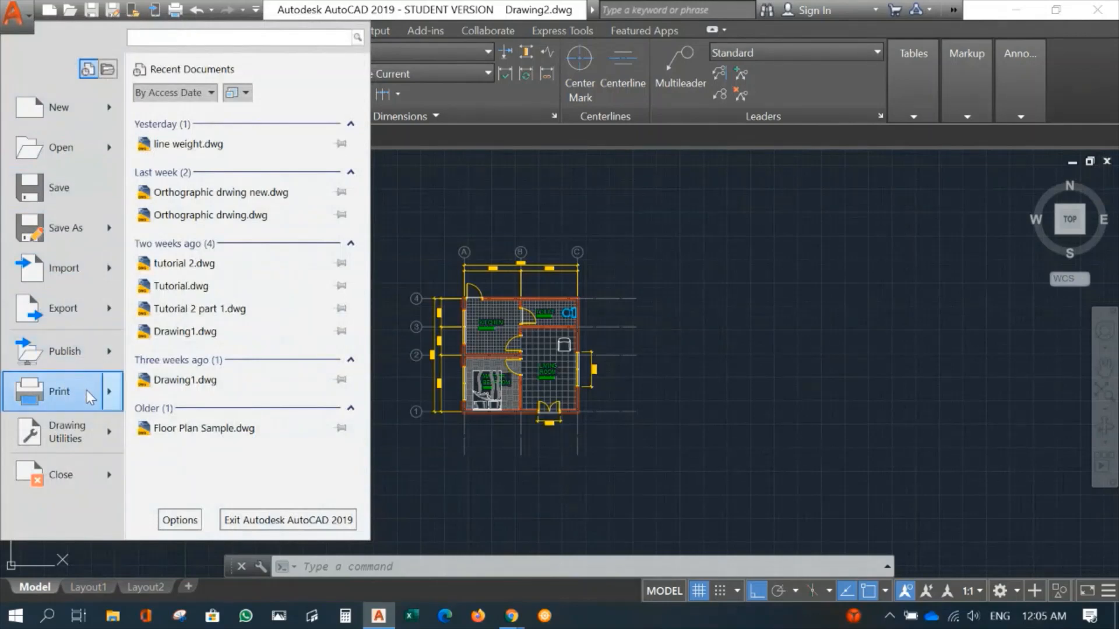
left_click(59, 391)
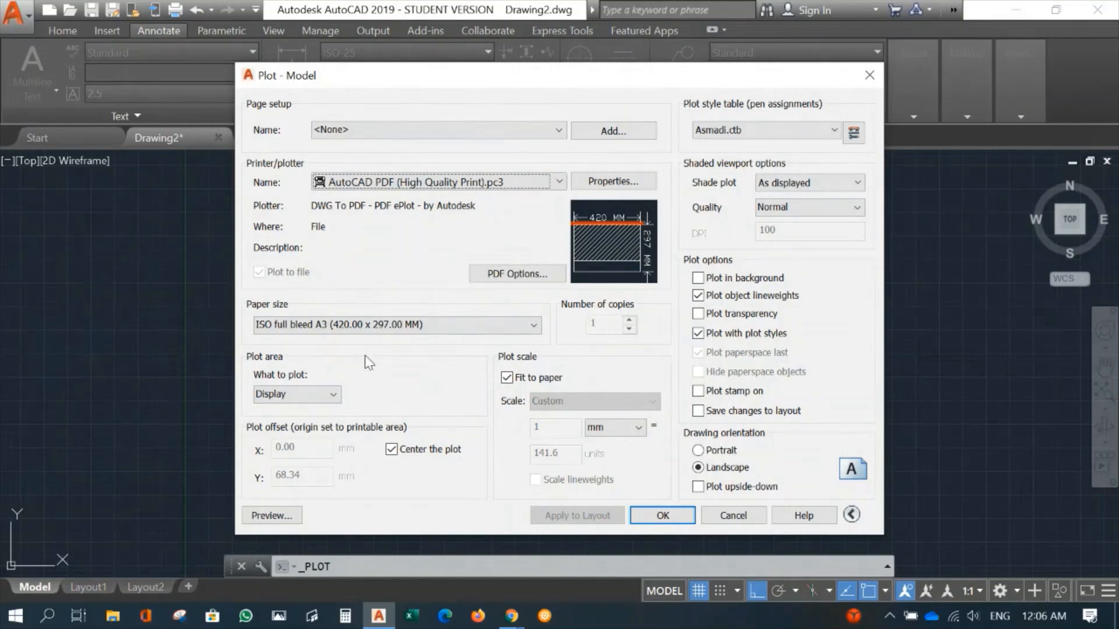
left_click(334, 395)
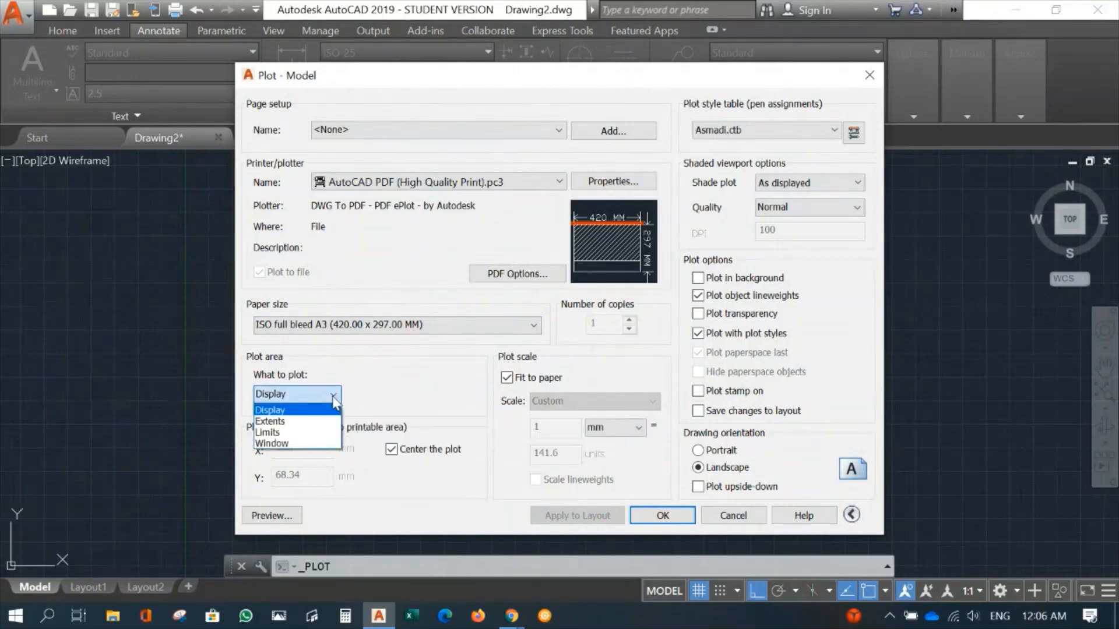
left_click(289, 444)
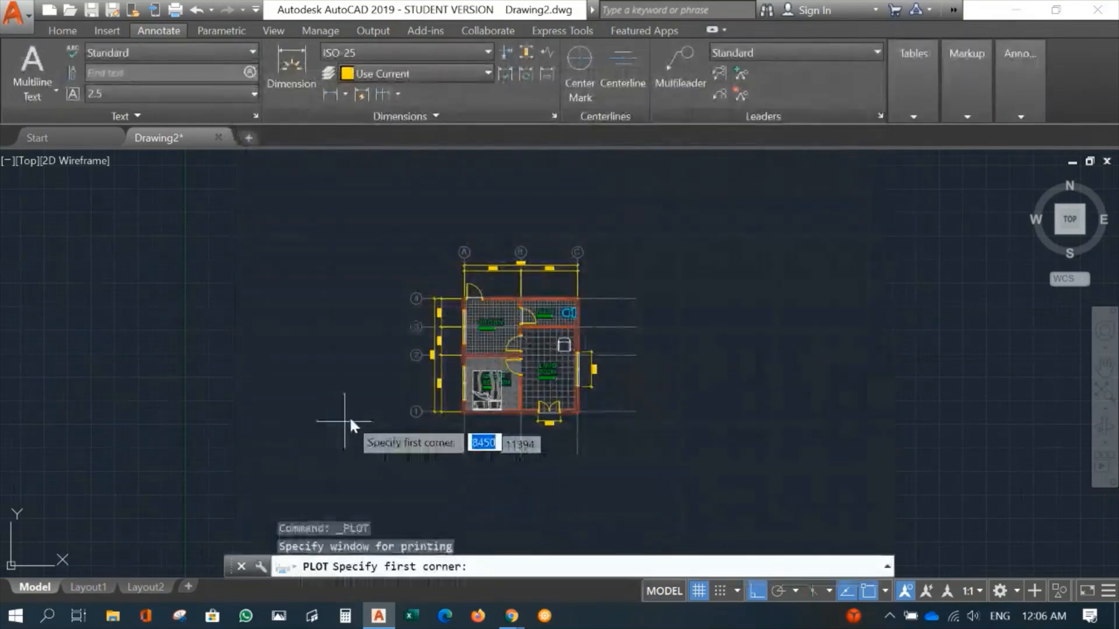
left_click(357, 487)
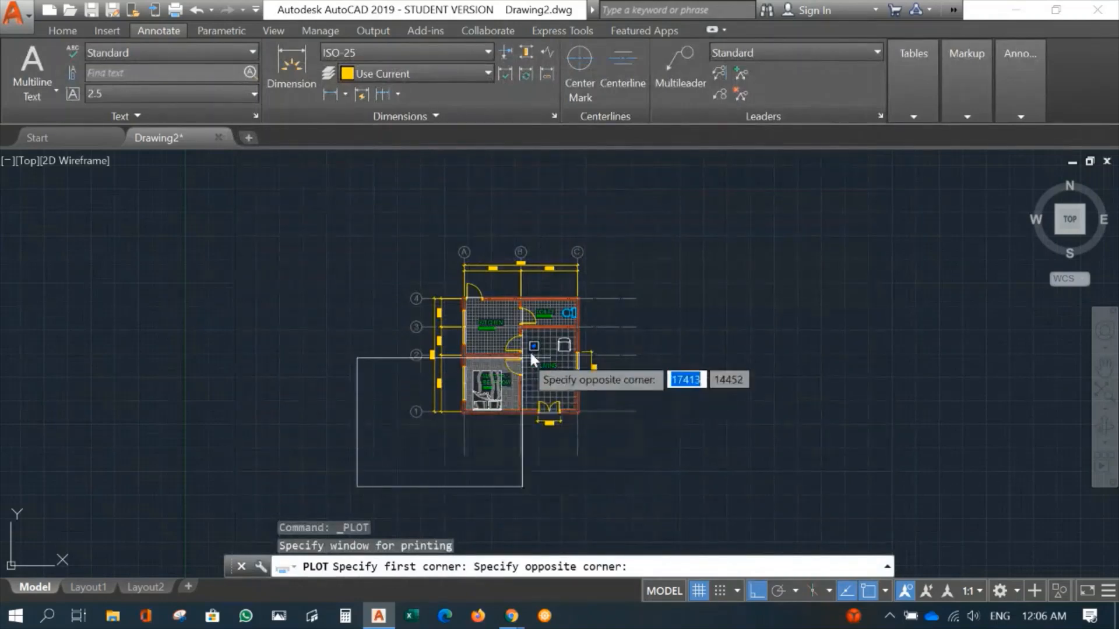
left_click(719, 220)
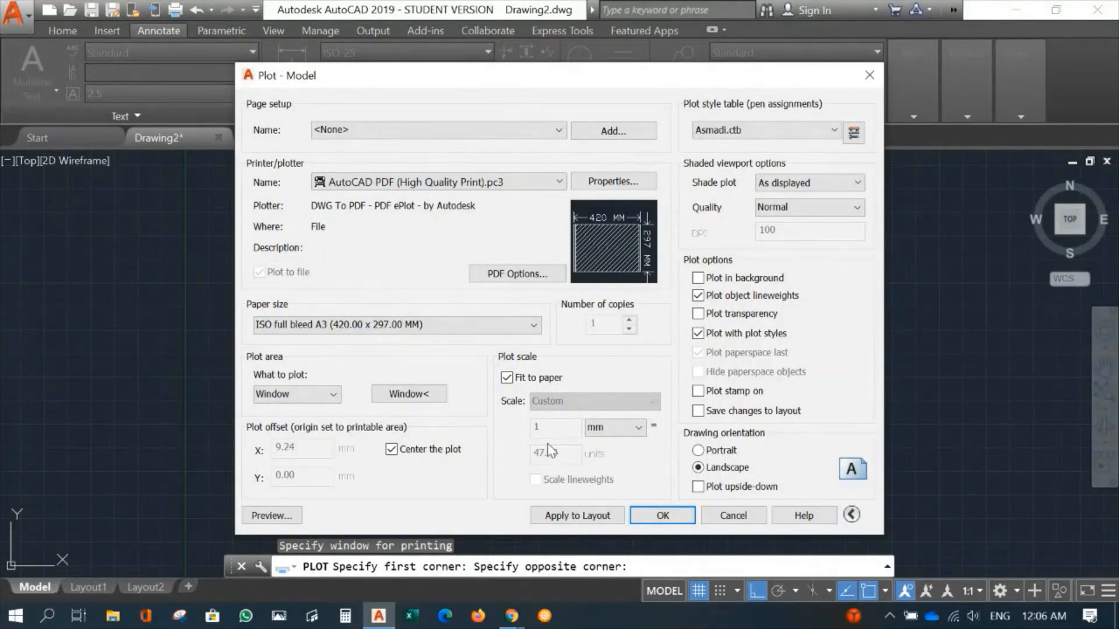
Step: Turn off Fit to paper and set the plot scale to 1 mm = 50 units
left_click(506, 378)
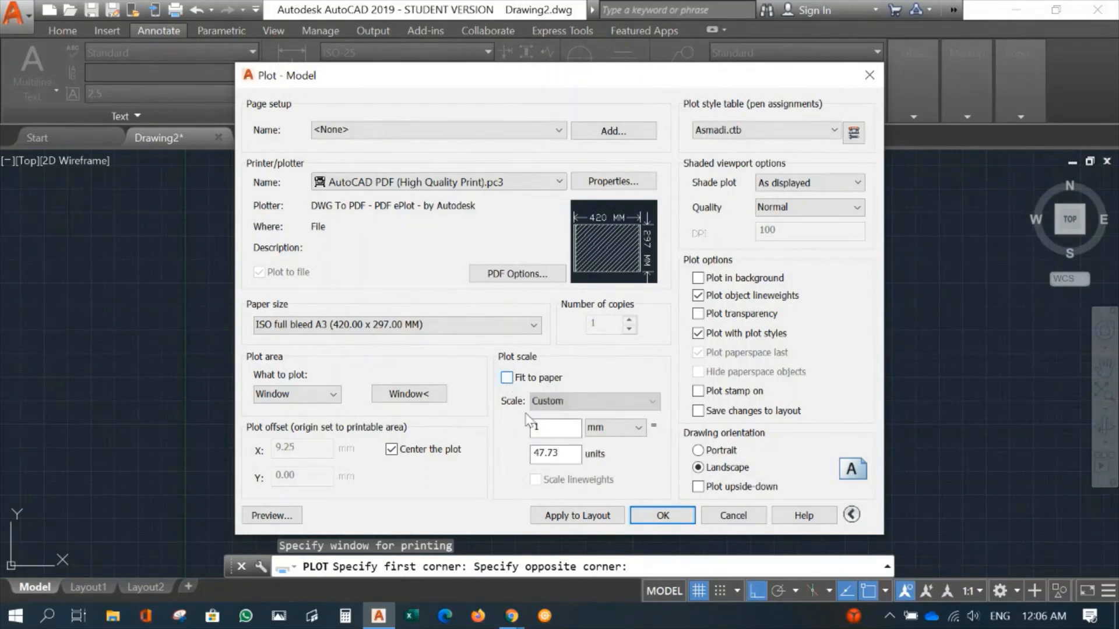
left_click_drag(574, 453, 514, 449)
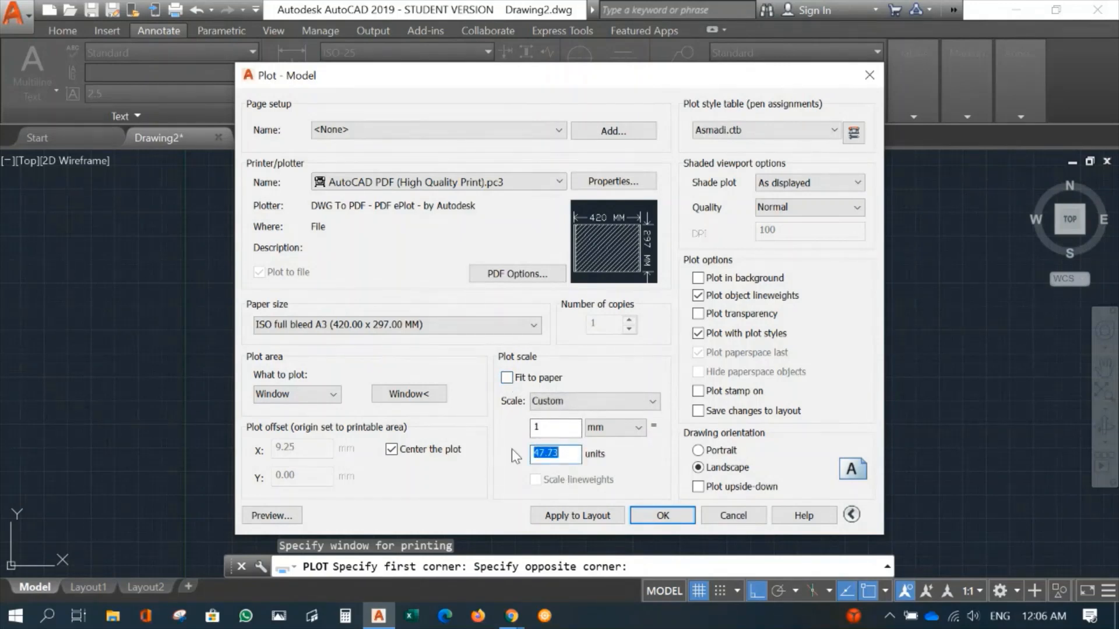
type("50")
left_click(553, 429)
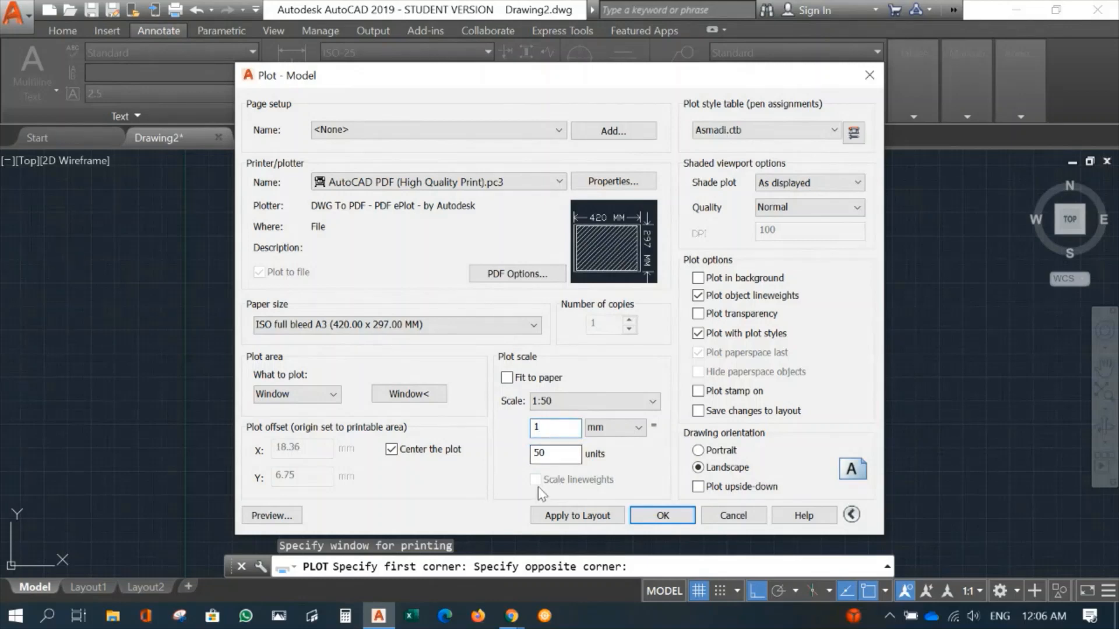
Step: Preview the floor plan's plot at 1:50 on the A3 sheet, then close the preview and cancel the plot
left_click(279, 516)
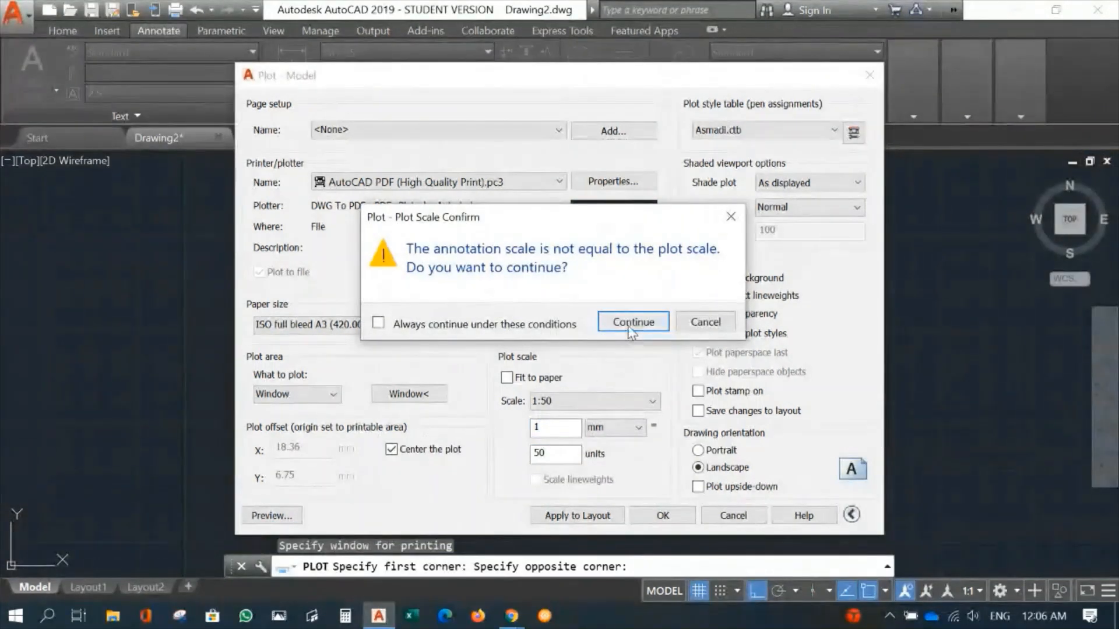
left_click(630, 329)
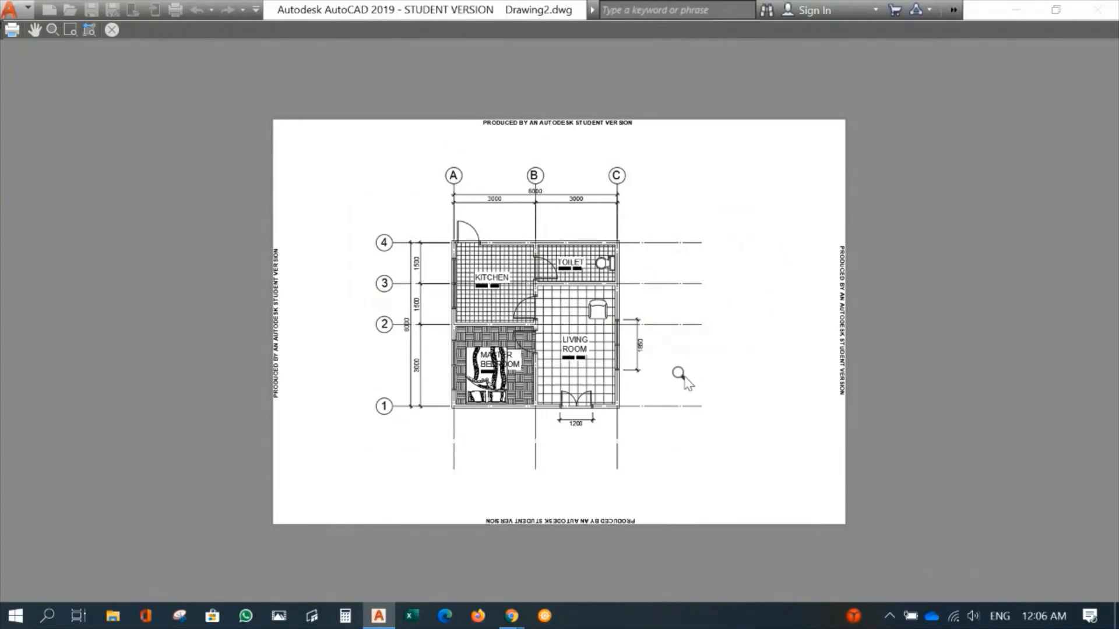
left_click(111, 30)
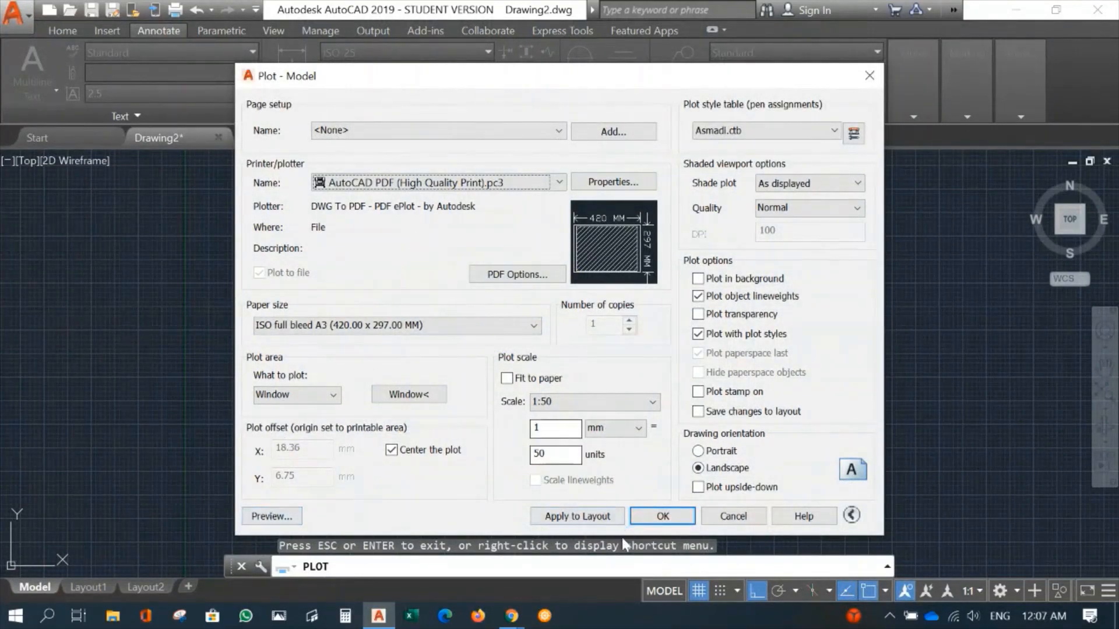
left_click(733, 516)
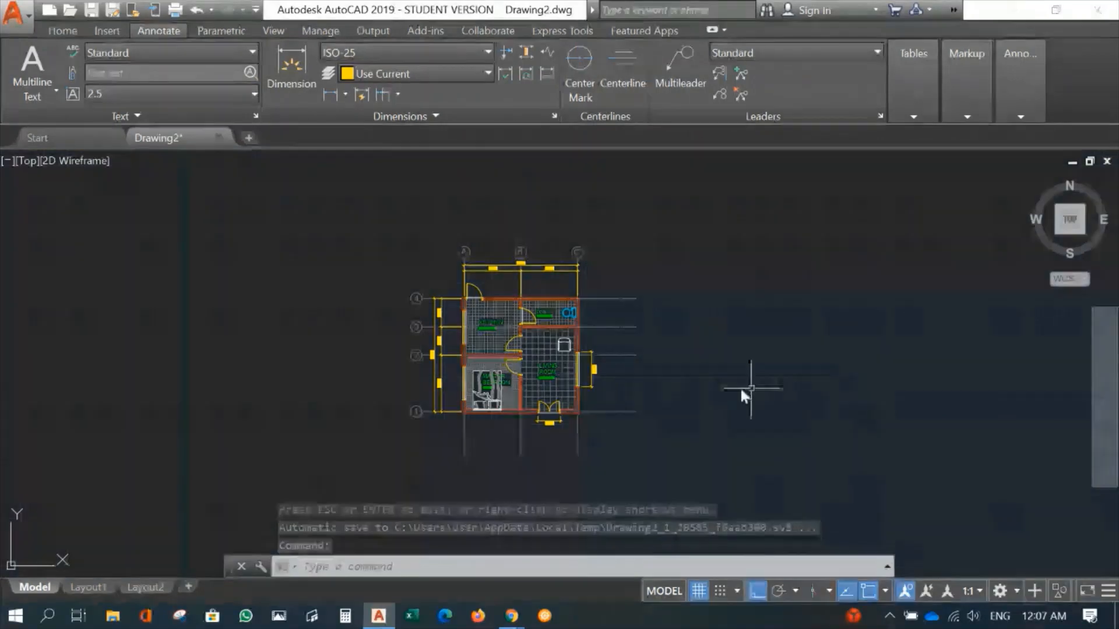
Step: Start a polyline in the empty area to the right of the floor plan with a vertical segment 297 units upward
middle_click_drag(582, 414, 499, 351)
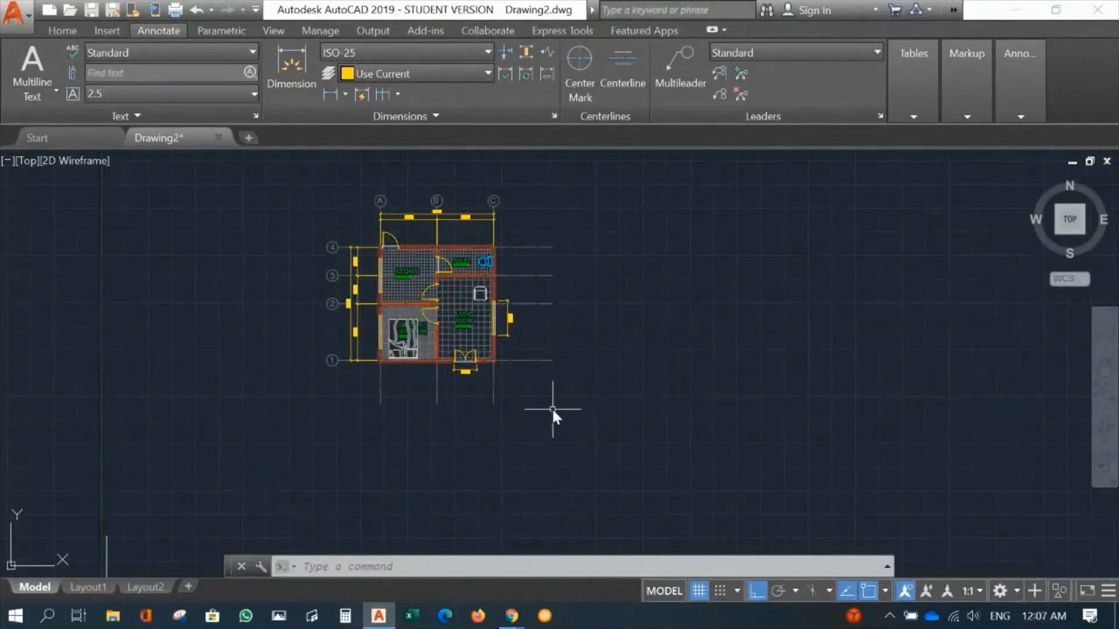
type("PL")
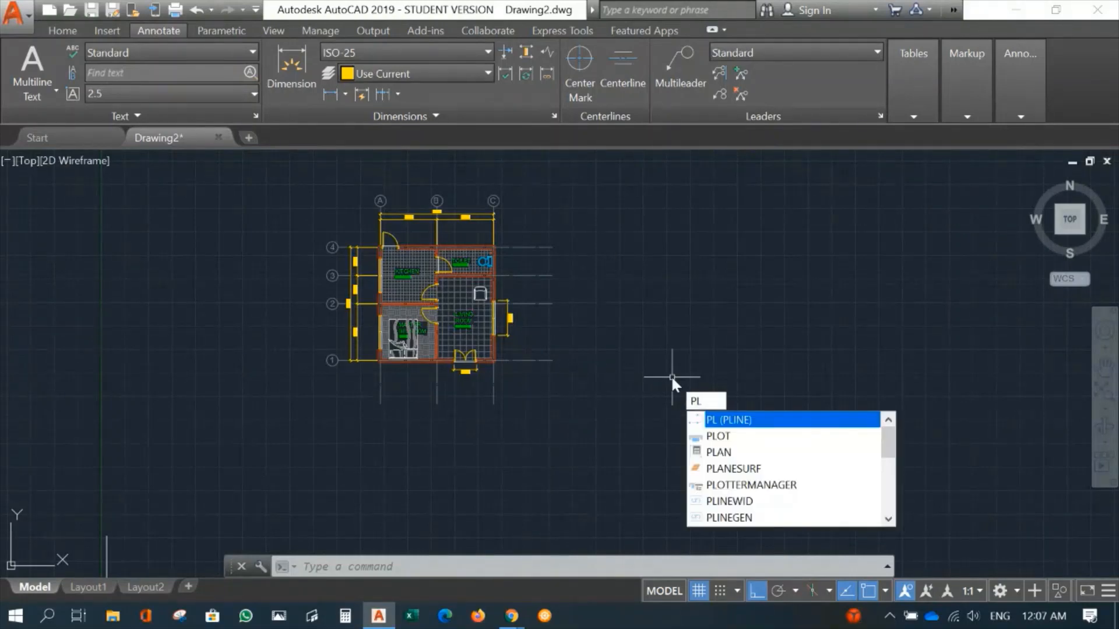
key("Return")
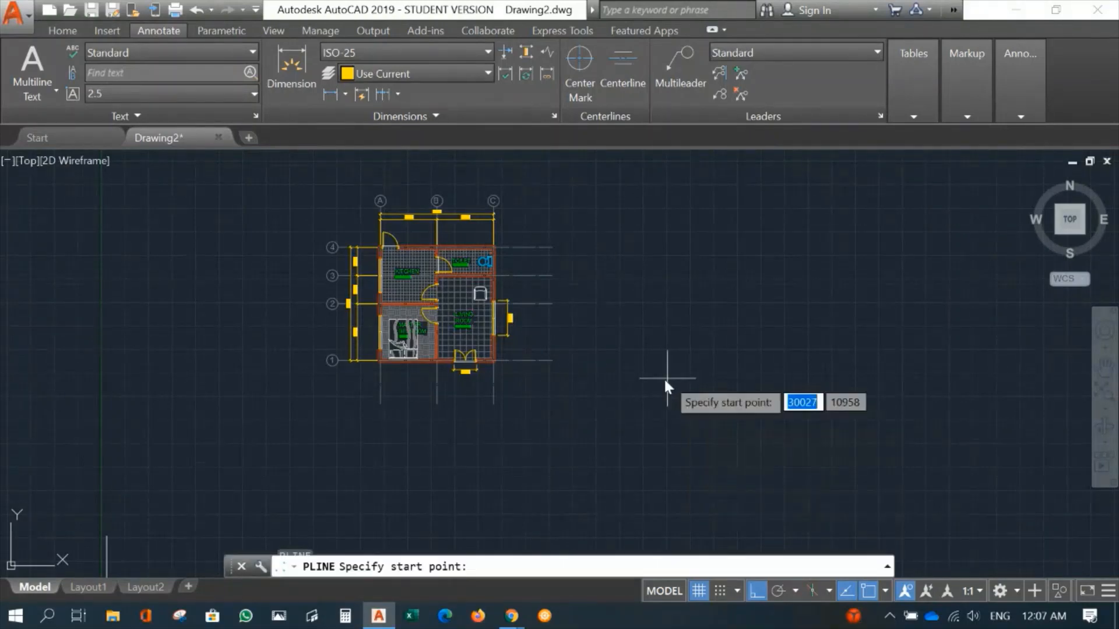
left_click(638, 394)
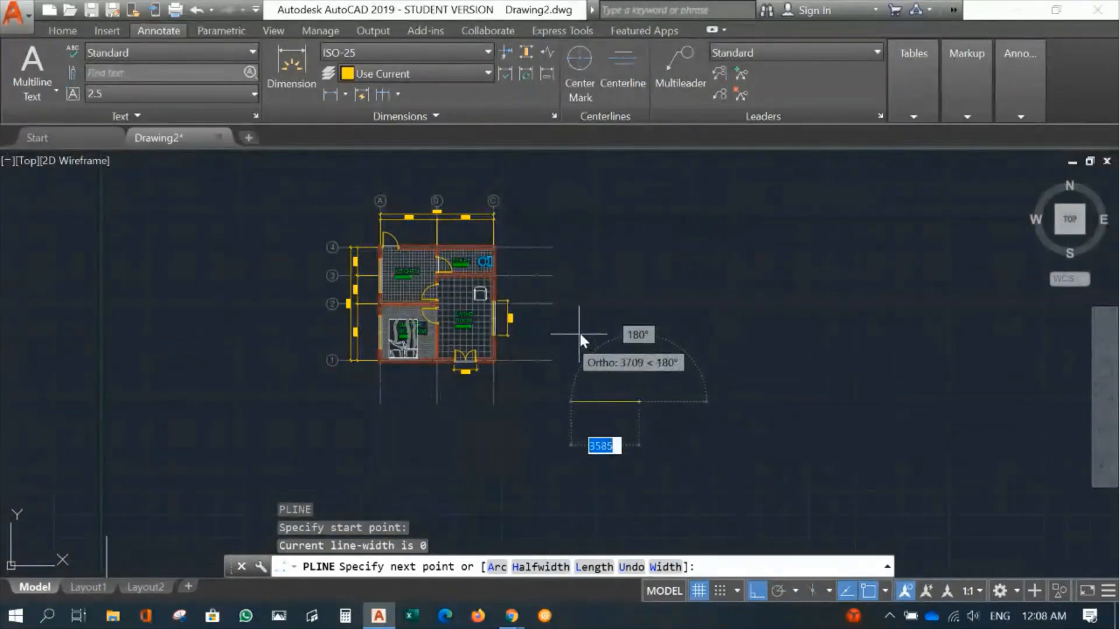
scroll(652, 382, "up", 4)
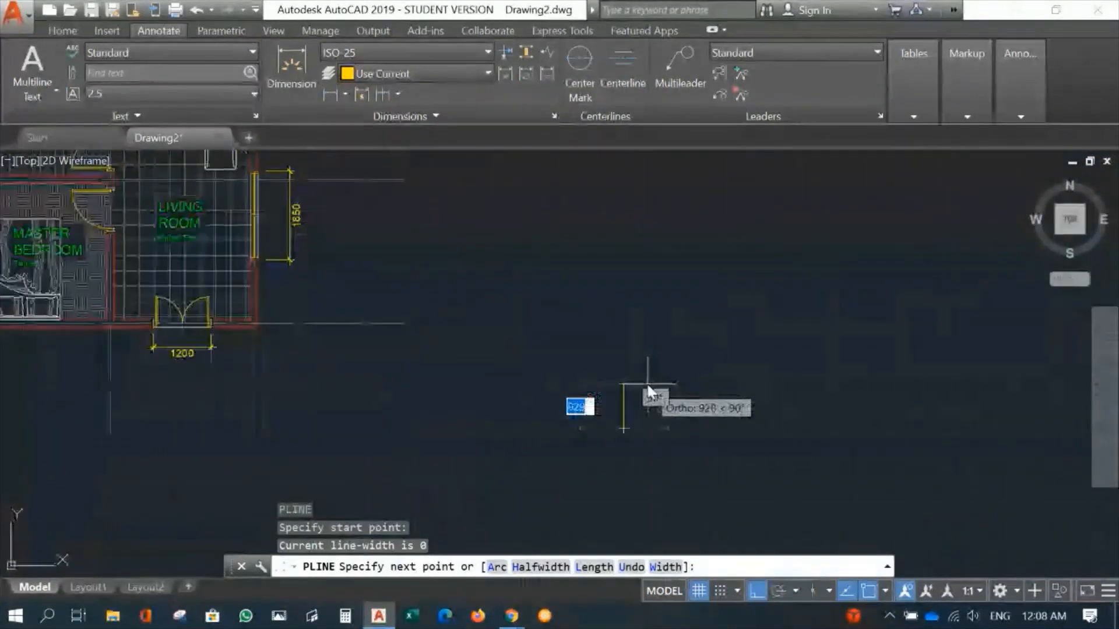
scroll(654, 382, "up", 2)
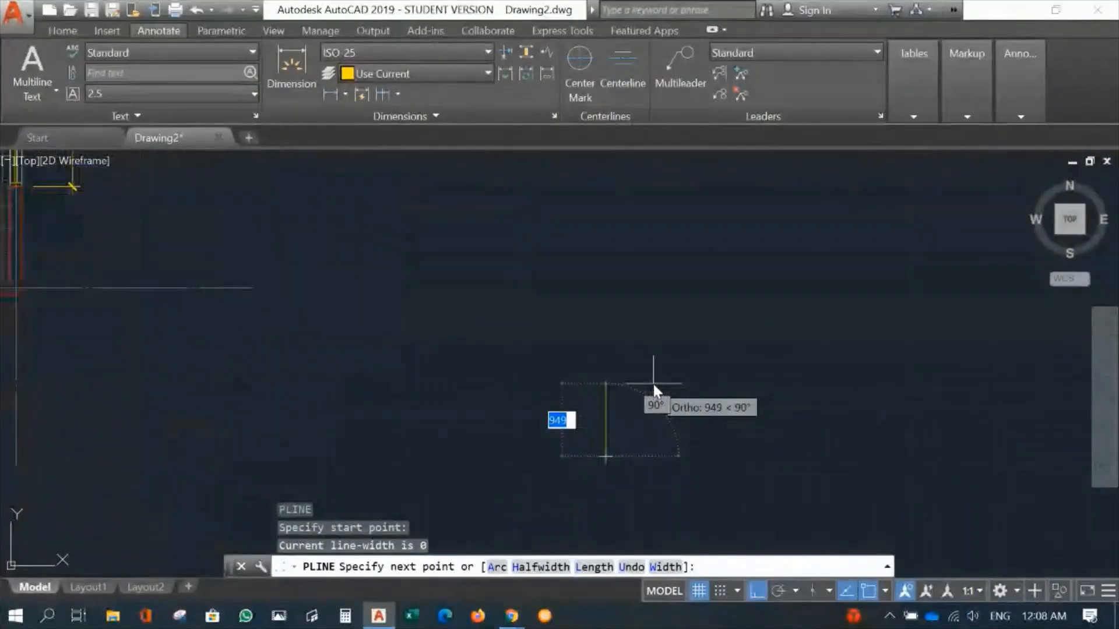
type("2")
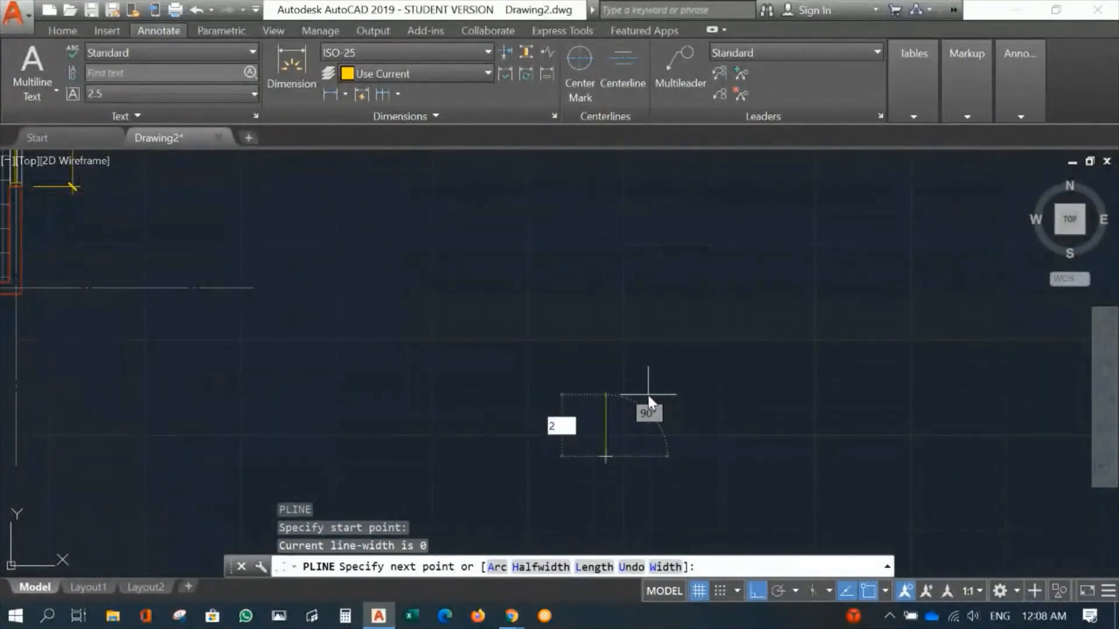
type("97")
key("Return")
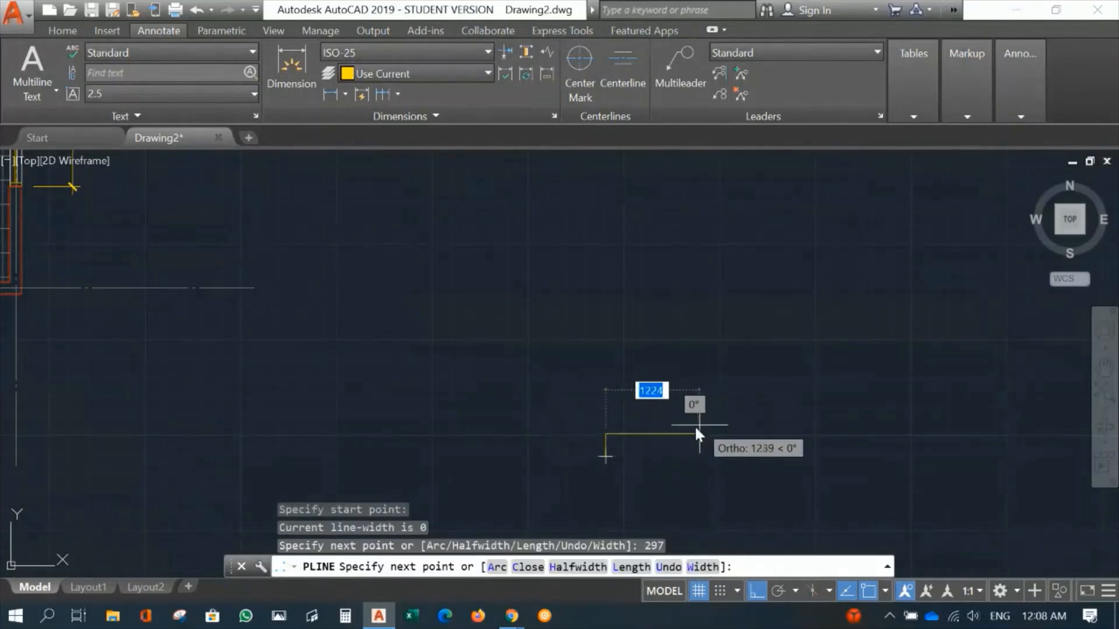
Step: Continue the polyline 420 units to the right and 297 units down, and close it into an A3-sized rectangle
scroll(647, 452, "up", 2)
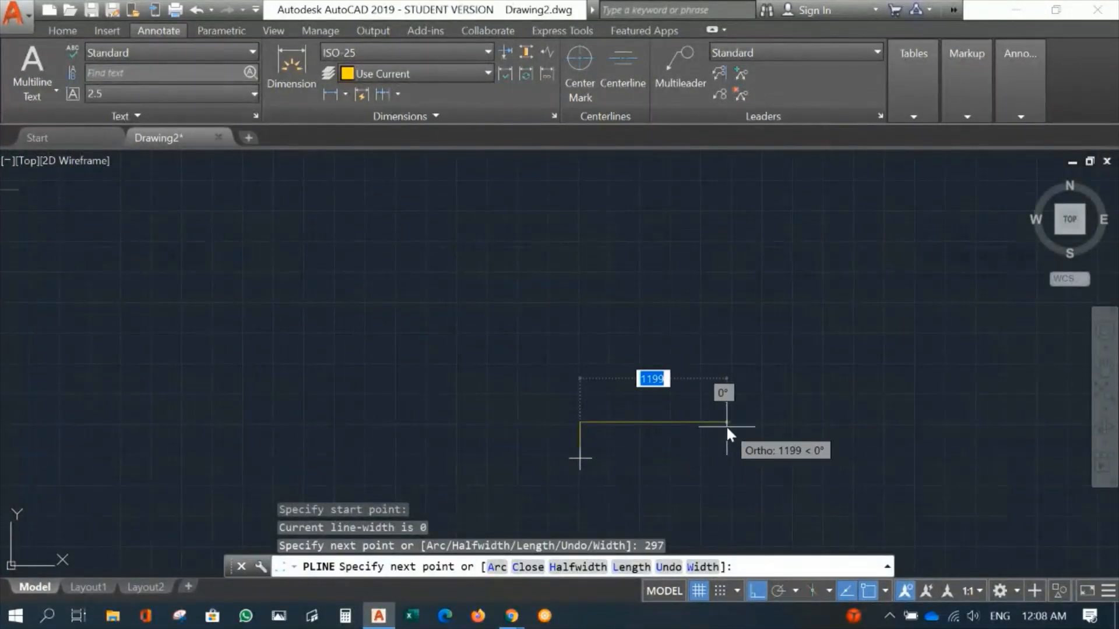
type("420")
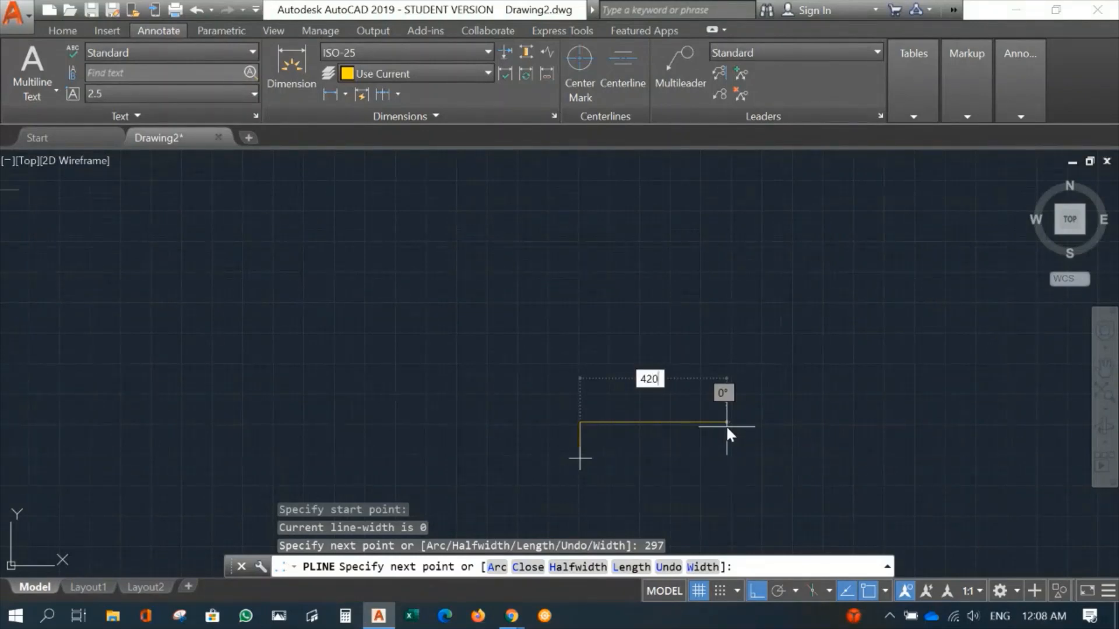
key("Return")
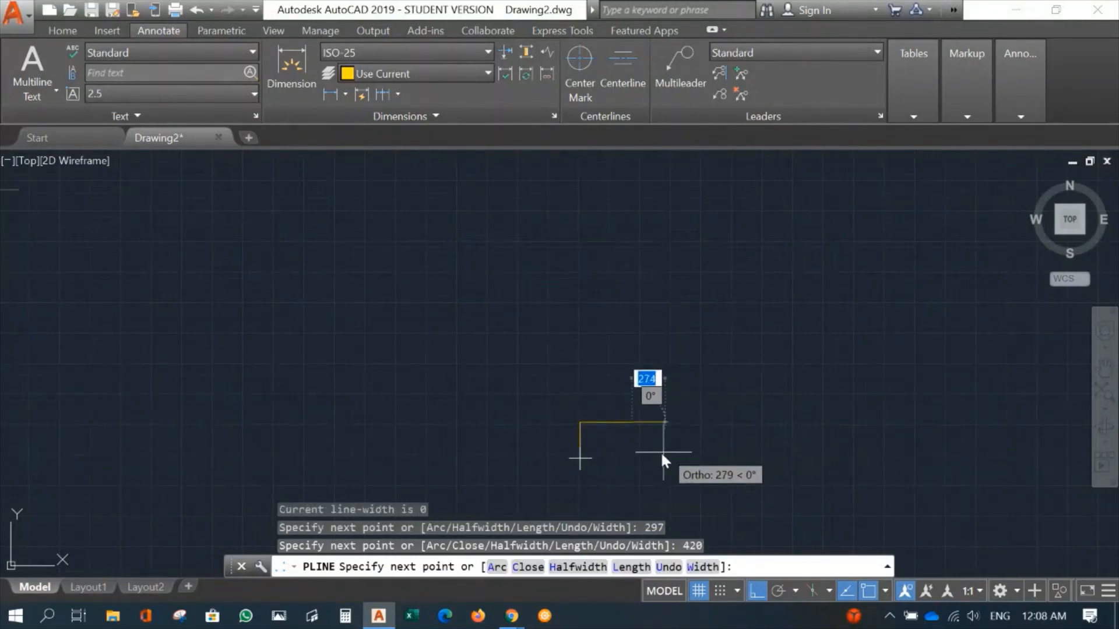
scroll(641, 459, "up", 2)
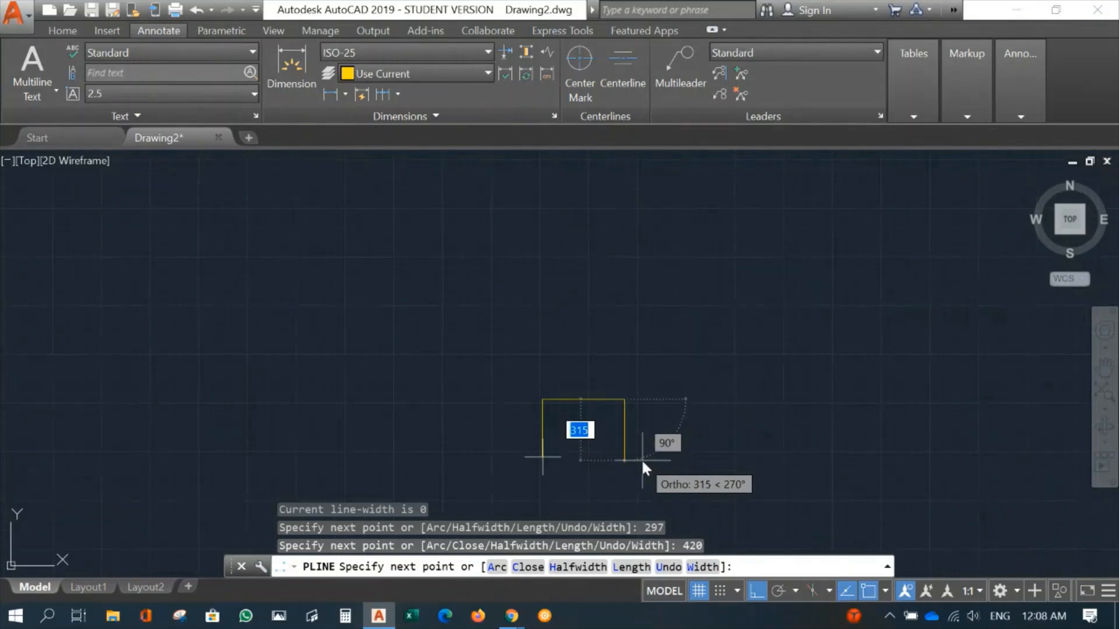
type("297")
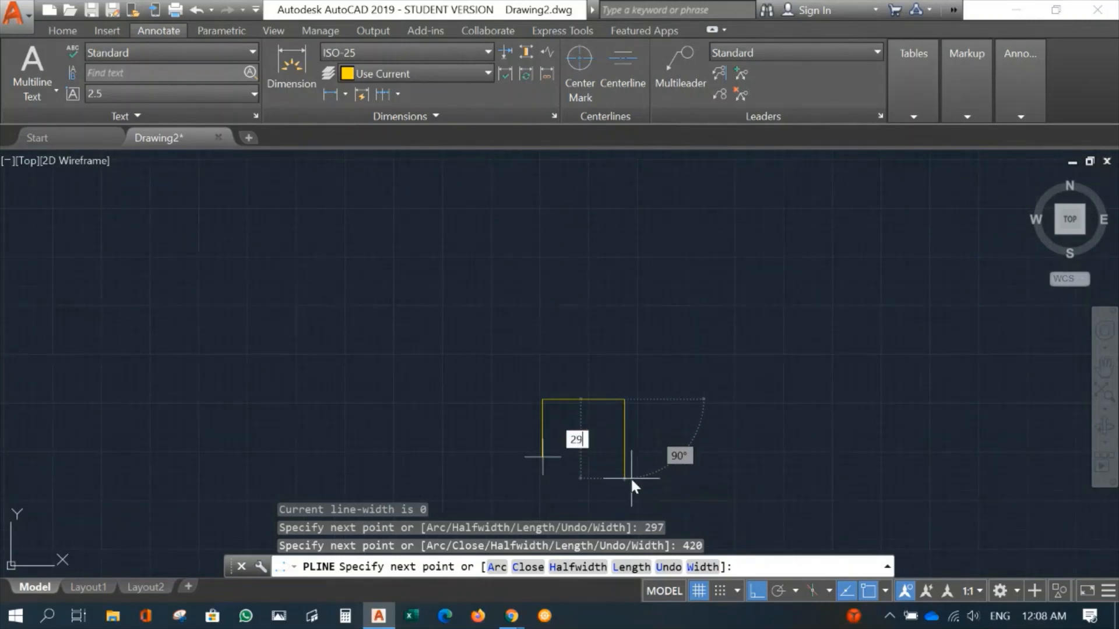
key("Return")
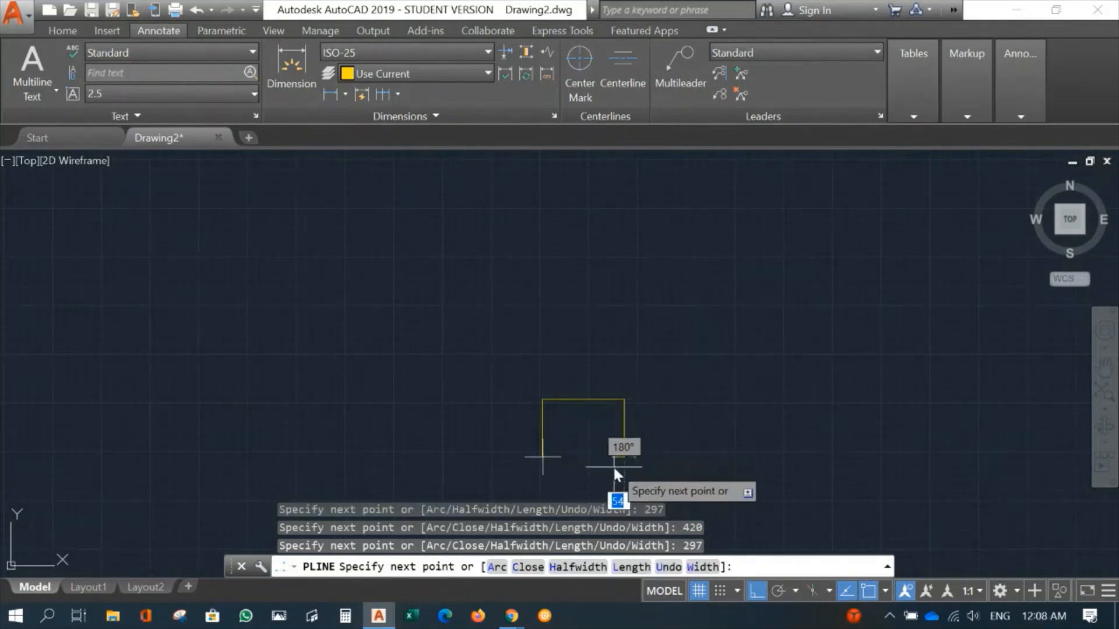
type("c")
key("Return")
Step: Create a new layer named Title Blocks in the Layer Properties Manager
scroll(641, 430, "down", 6)
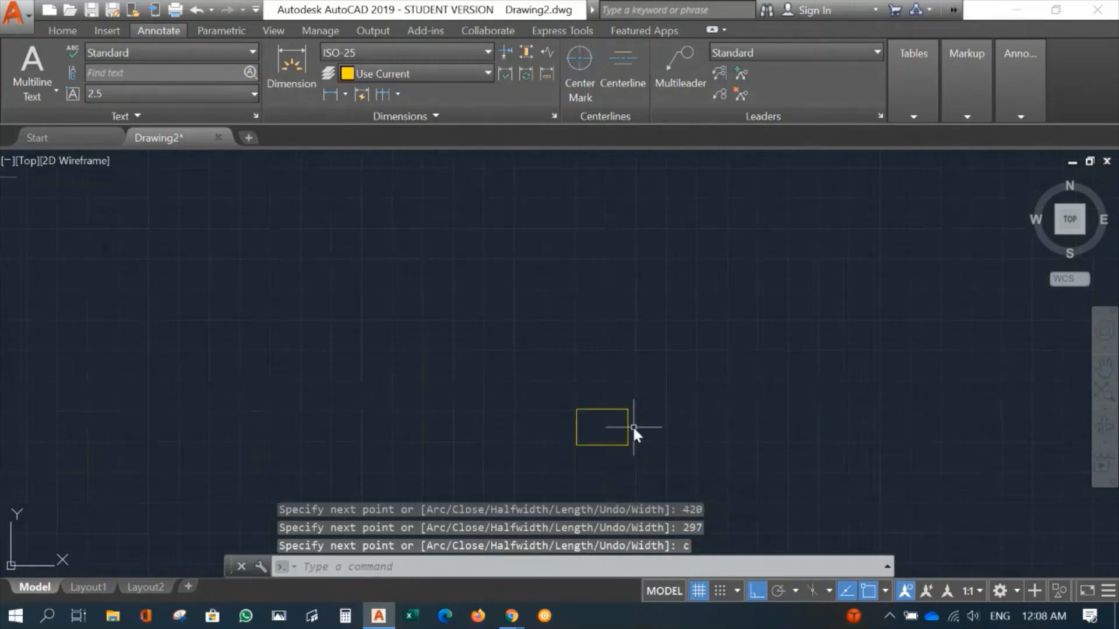
mouse_move(698, 433)
middle_mouse_down()
mouse_move(782, 434)
mouse_move(878, 479)
mouse_move(868, 475)
middle_mouse_up()
scroll(828, 414, "down", 5)
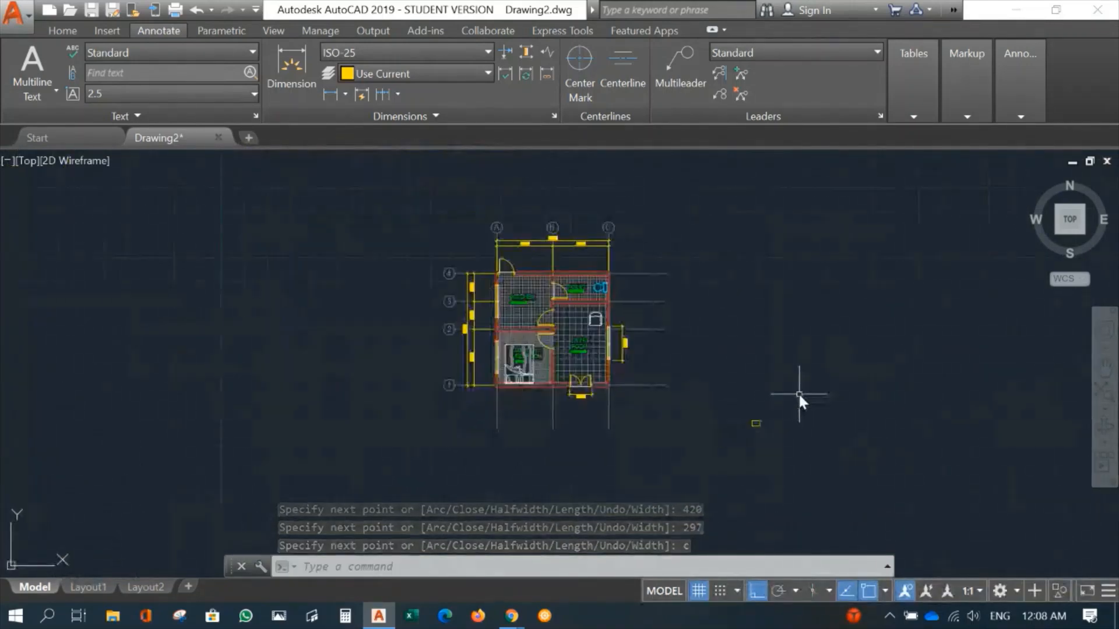
middle_click_drag(799, 392, 761, 399)
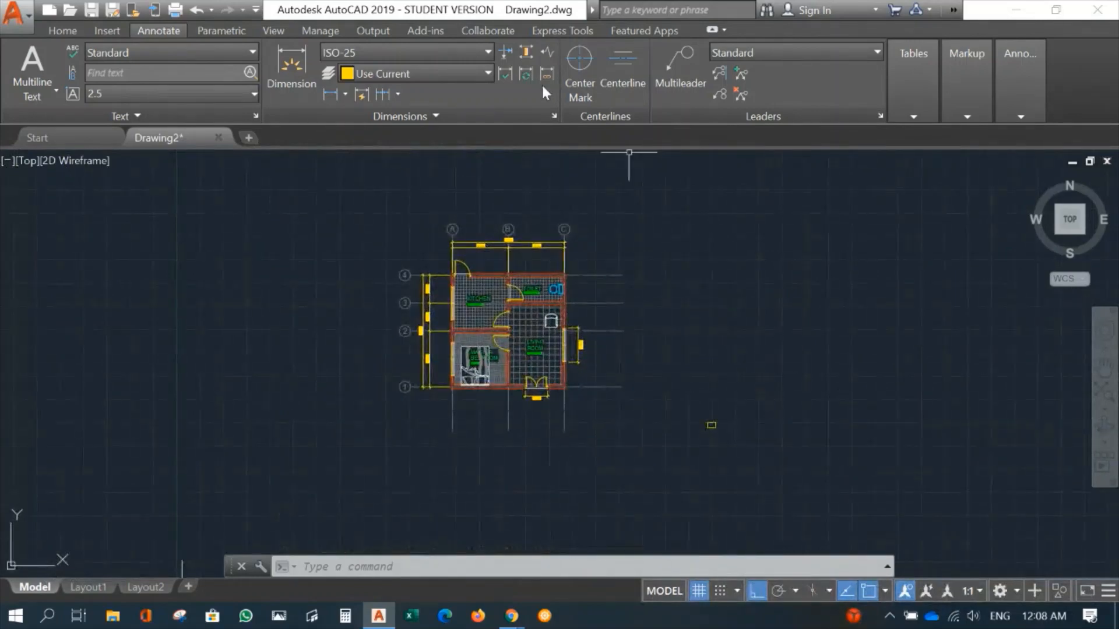
left_click(56, 31)
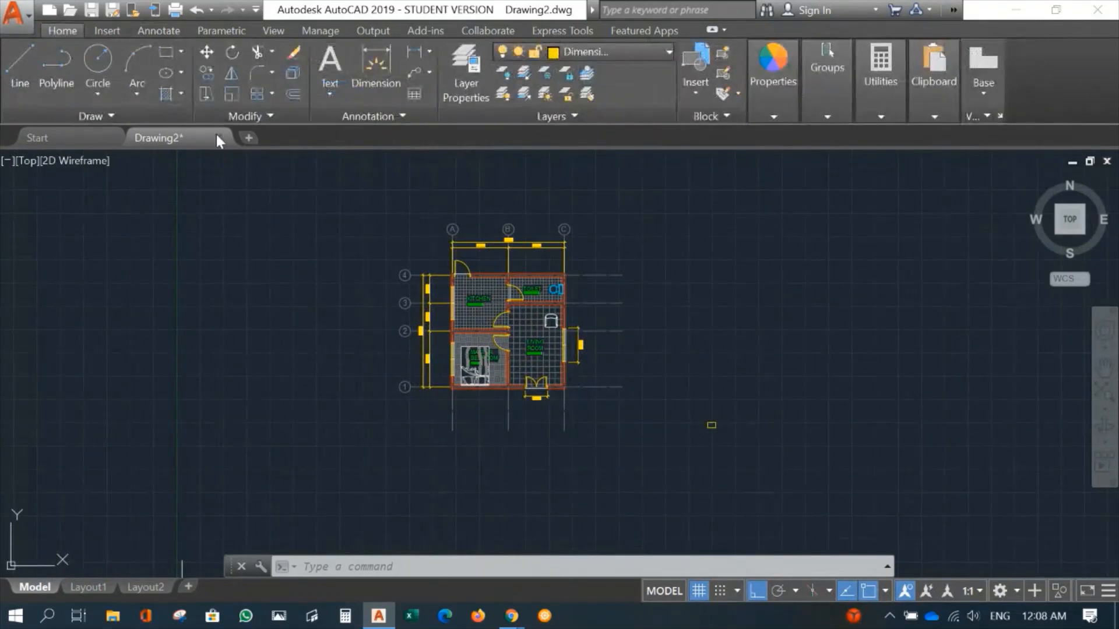
left_click(465, 85)
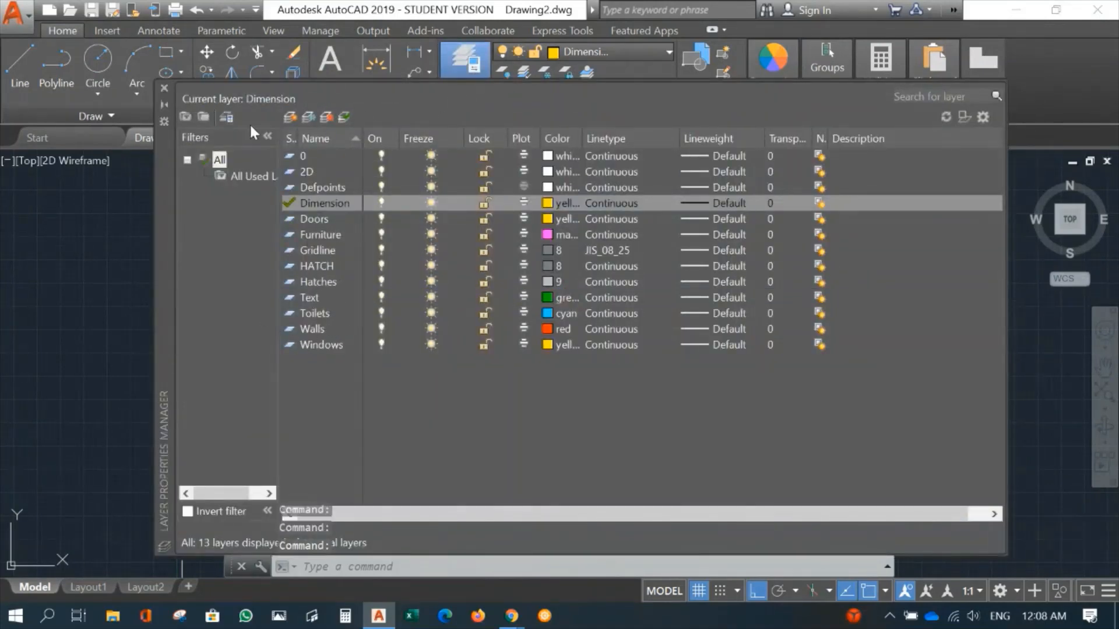
left_click(291, 117)
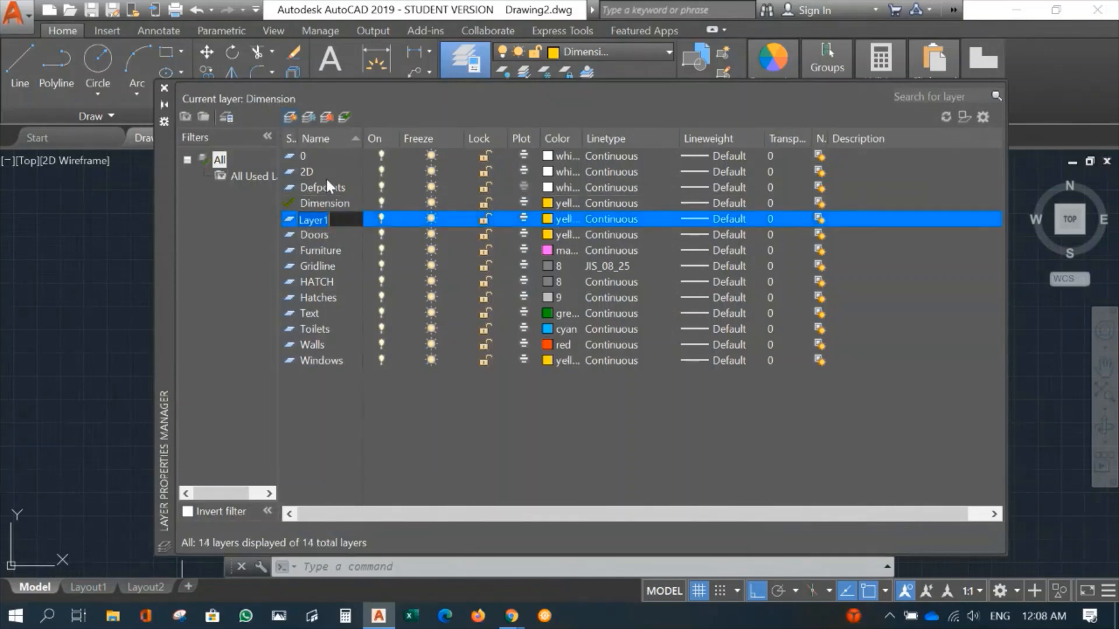
type("Title Blocks")
key("Return")
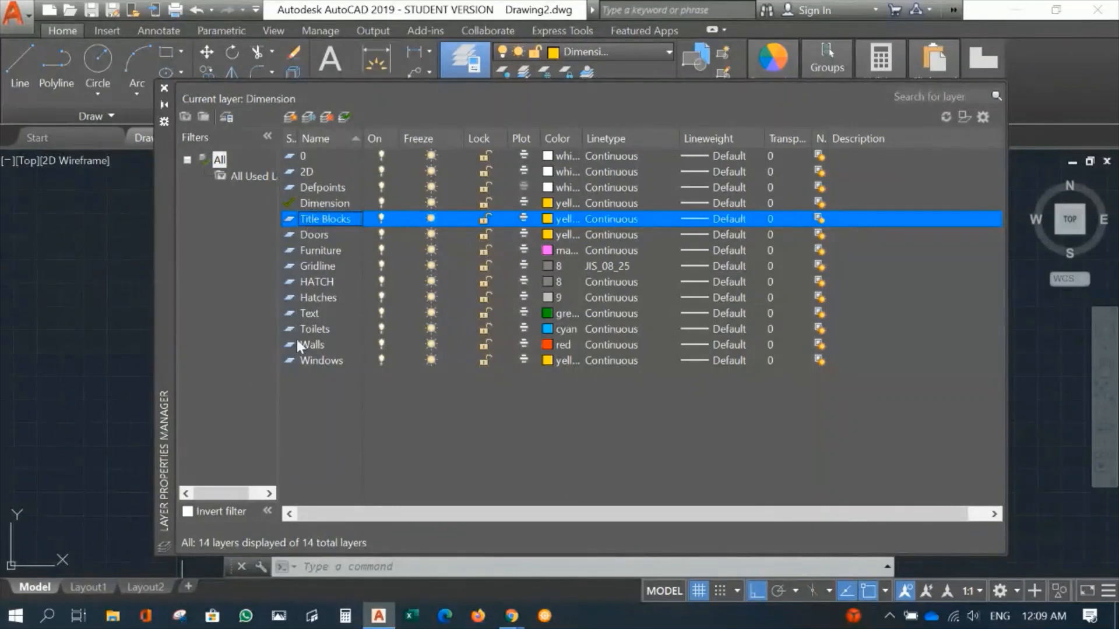
Step: Set the Title Blocks layer's color to white and close the Layer Properties Manager
left_click(547, 220)
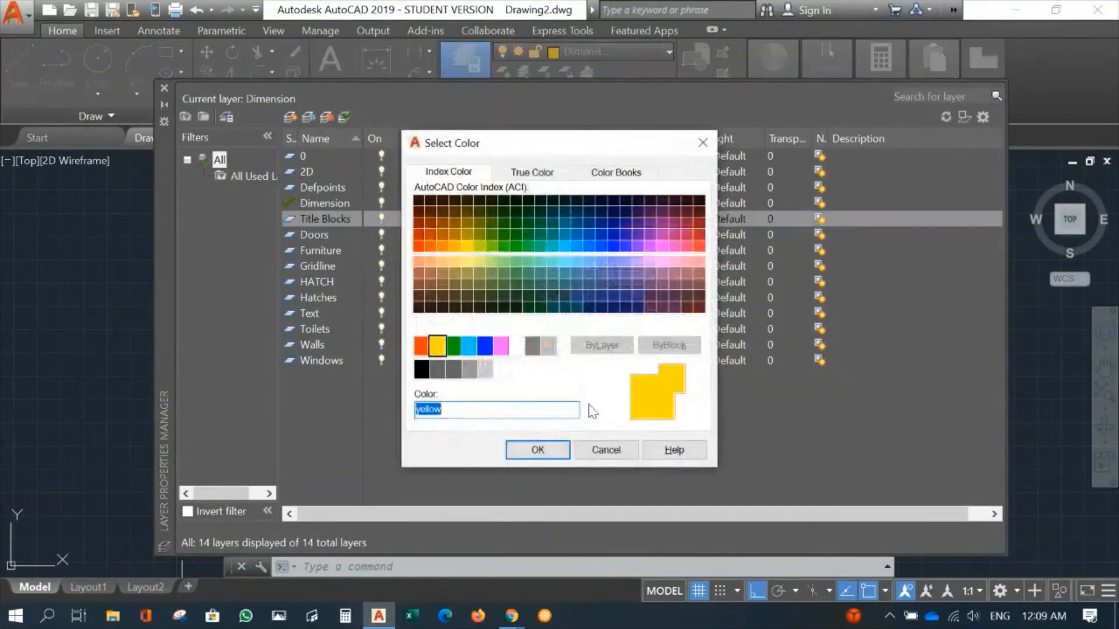
left_click(516, 347)
left_click(537, 450)
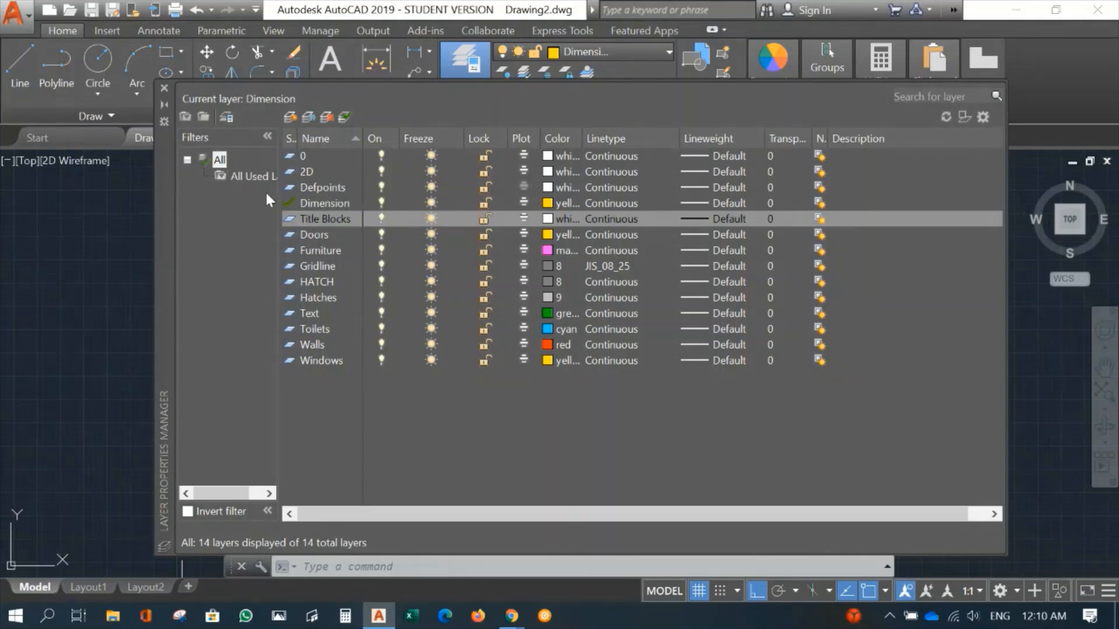
left_click(164, 88)
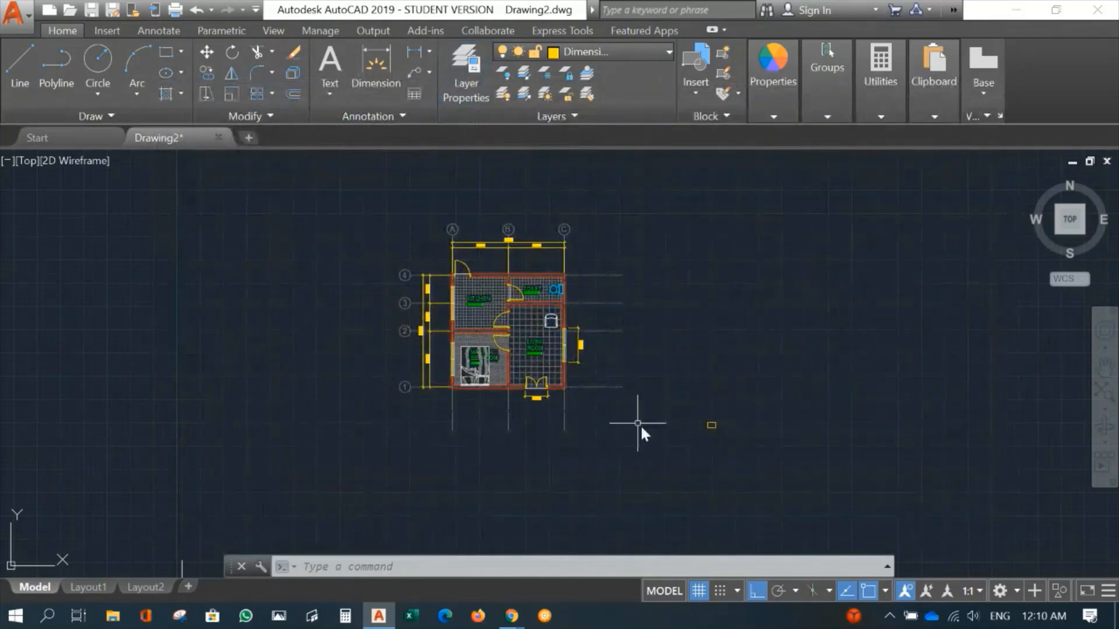
Step: Assign the A3-sized rectangle to the Title Blocks layer and clear the selection
scroll(755, 425, "up", 8)
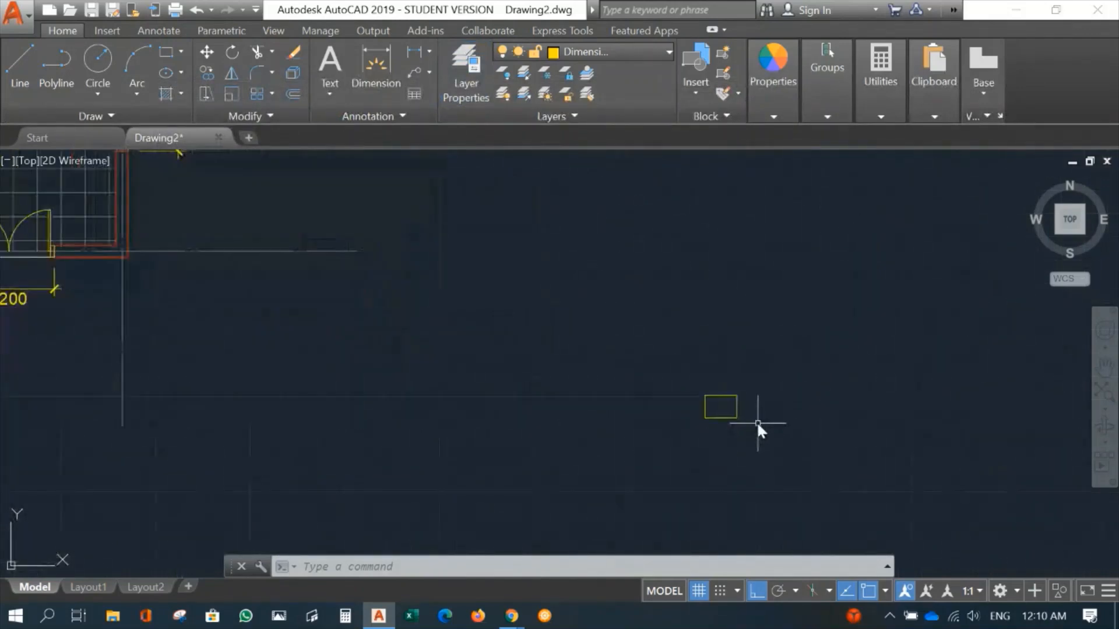
left_click(718, 418)
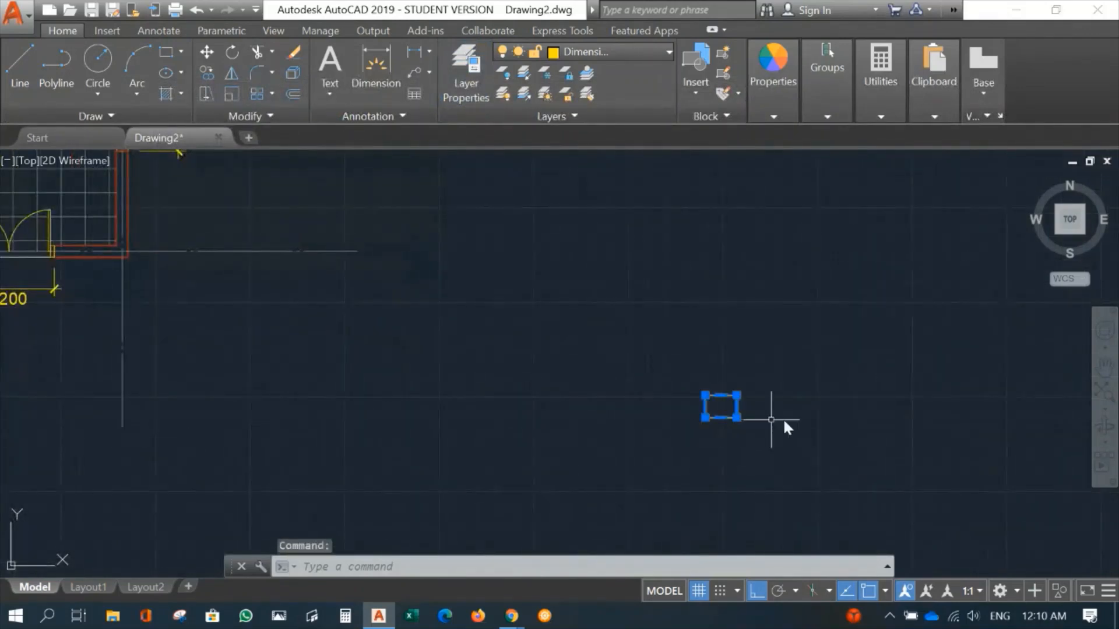
left_click(606, 50)
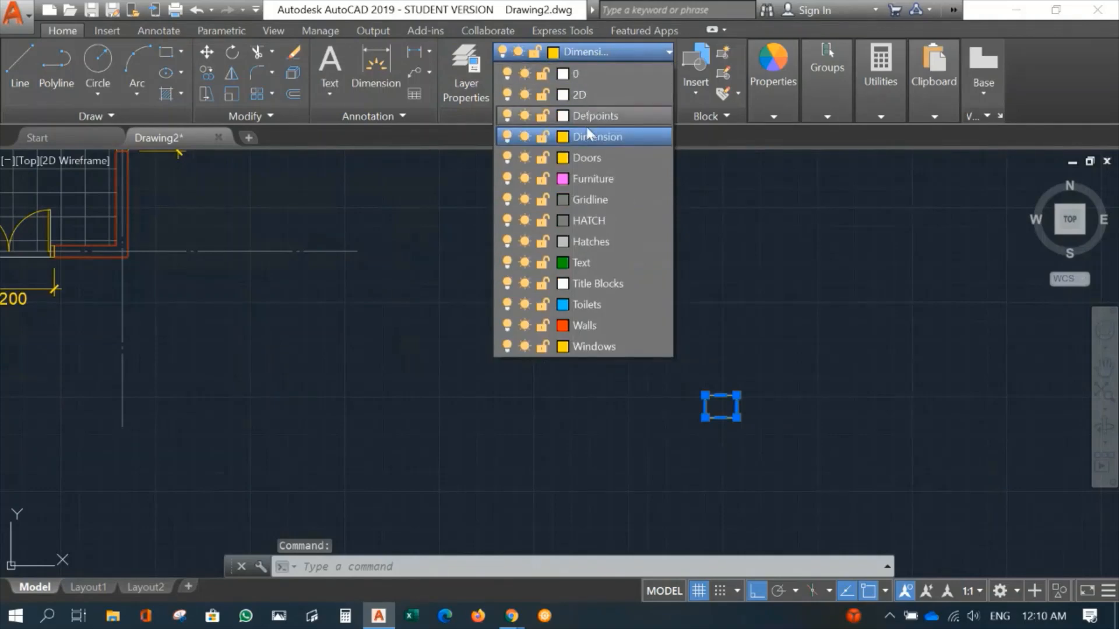
left_click(592, 282)
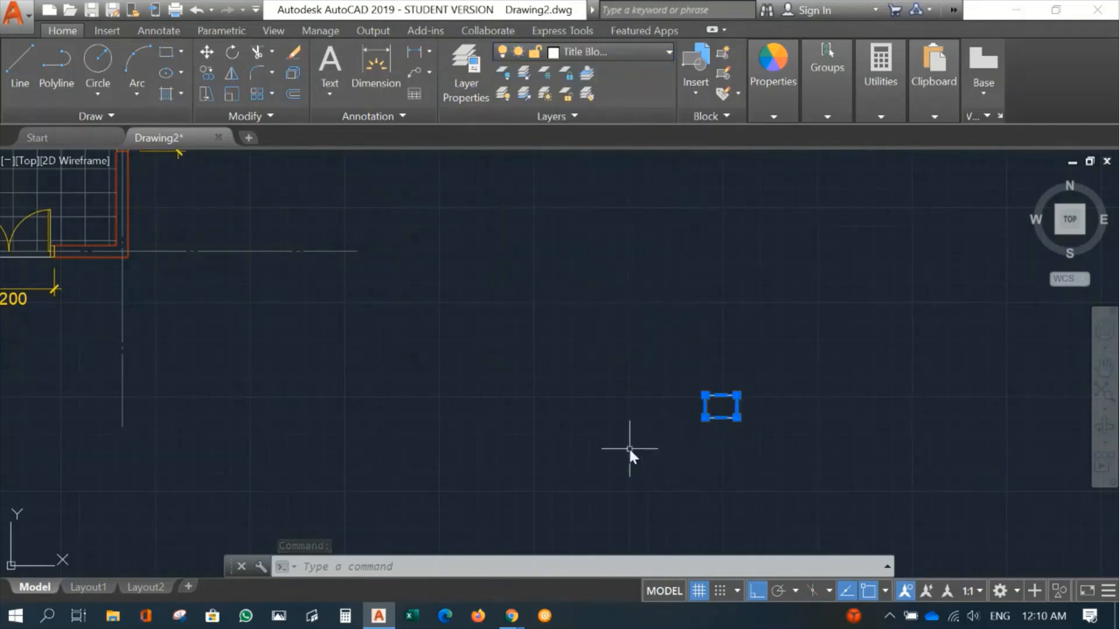
scroll(713, 441, "up", 5)
middle_click_drag(715, 432, 552, 517)
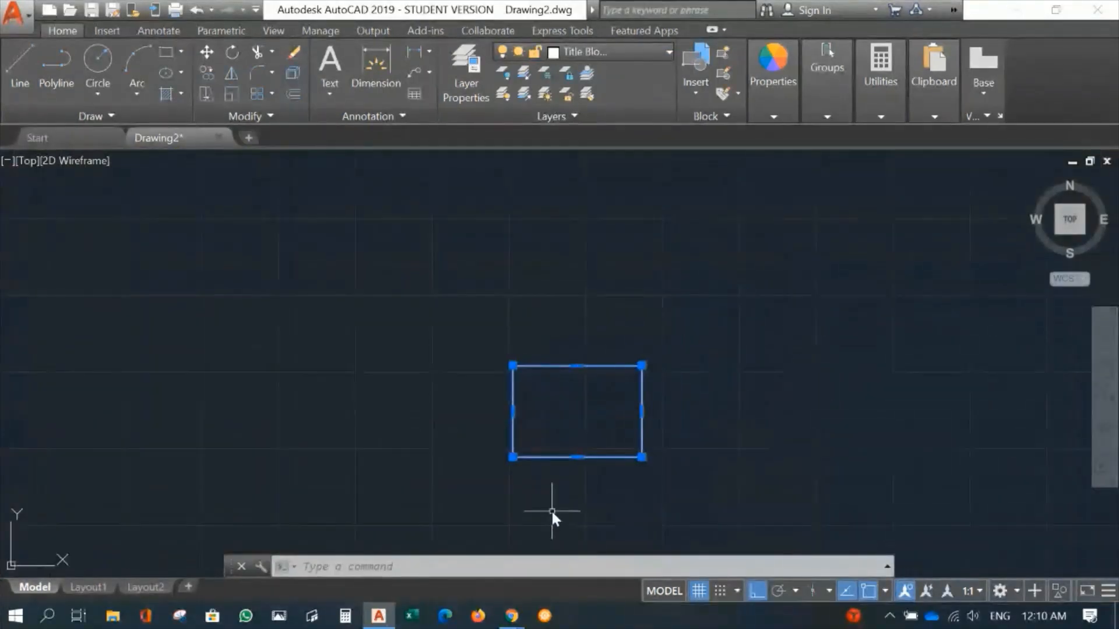
key("Escape")
Step: Offset the A3 rectangle 10 units inward to form the inner border
scroll(610, 432, "up", 2)
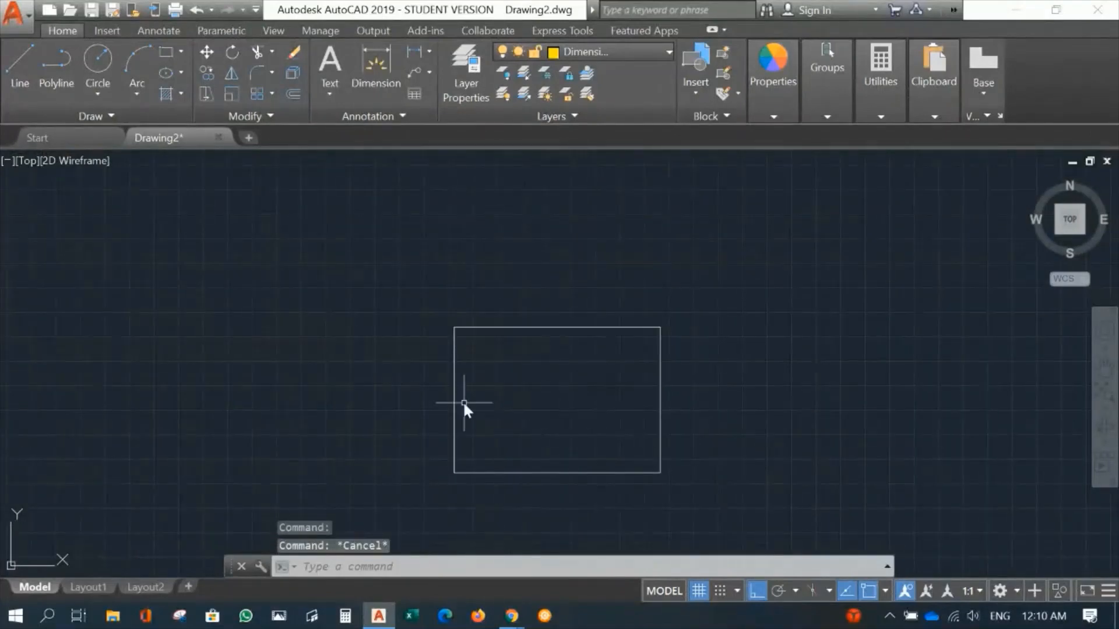
type("o")
key("Return")
type("1")
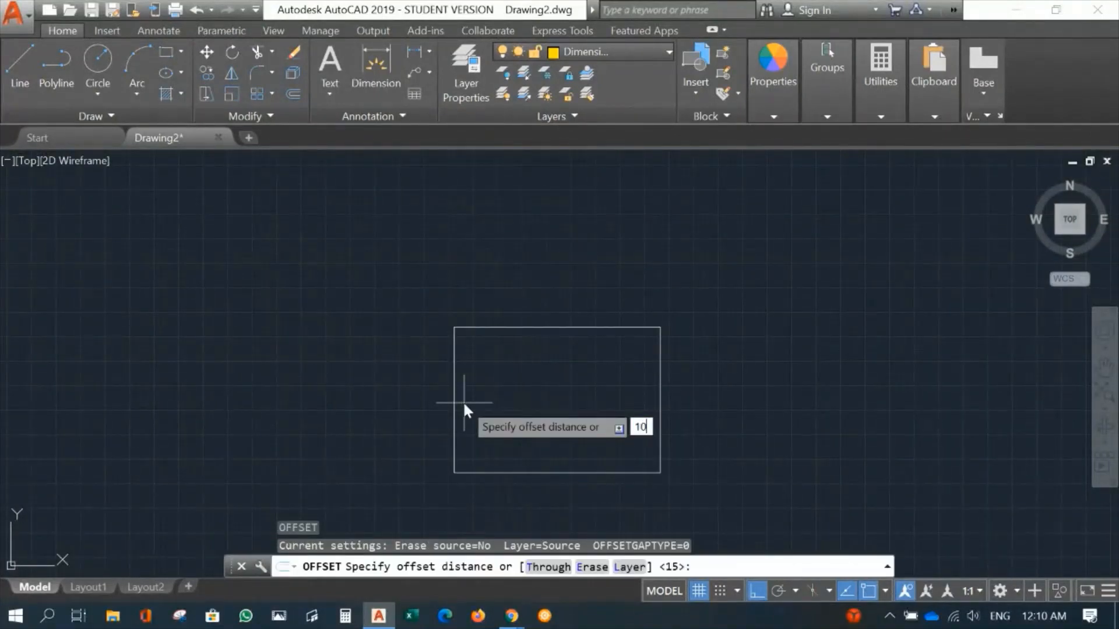
type("0")
key("Return")
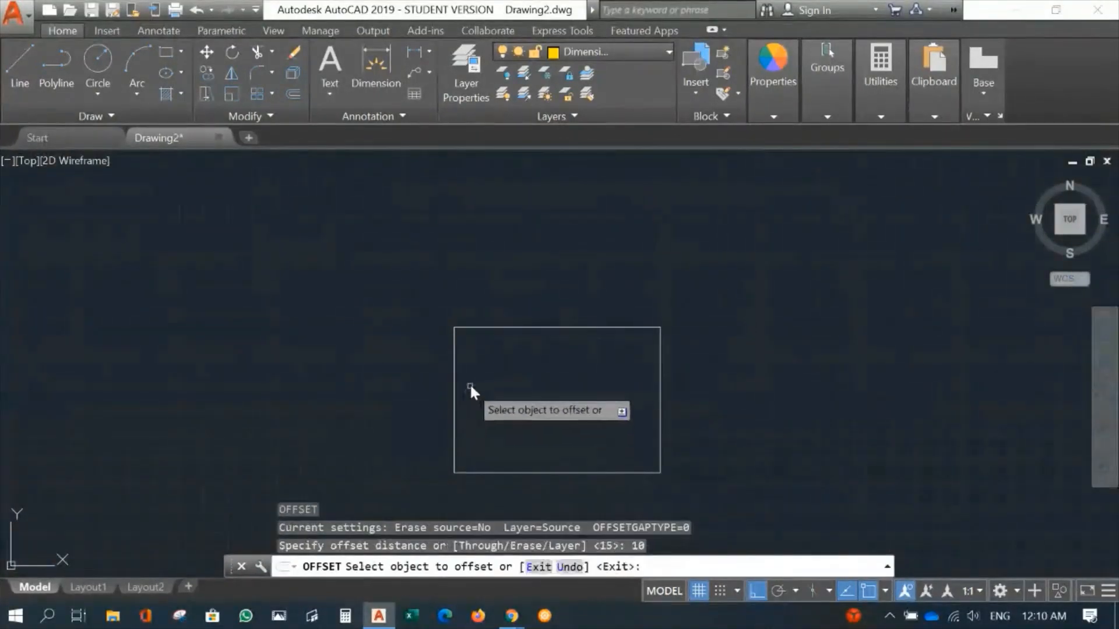
left_click(503, 327)
left_click(505, 373)
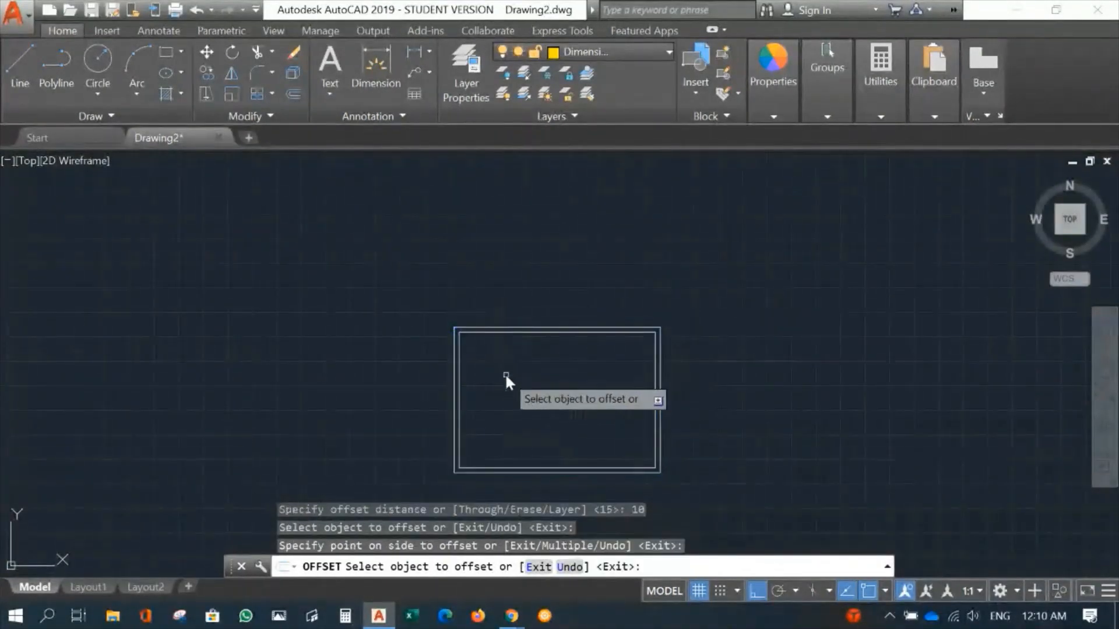
key("Return")
Step: Explode the inner border rectangle into separate lines
mouse_move(622, 403)
middle_mouse_down()
mouse_move(590, 366)
mouse_move(510, 365)
middle_mouse_up()
scroll(510, 365, "up", 2)
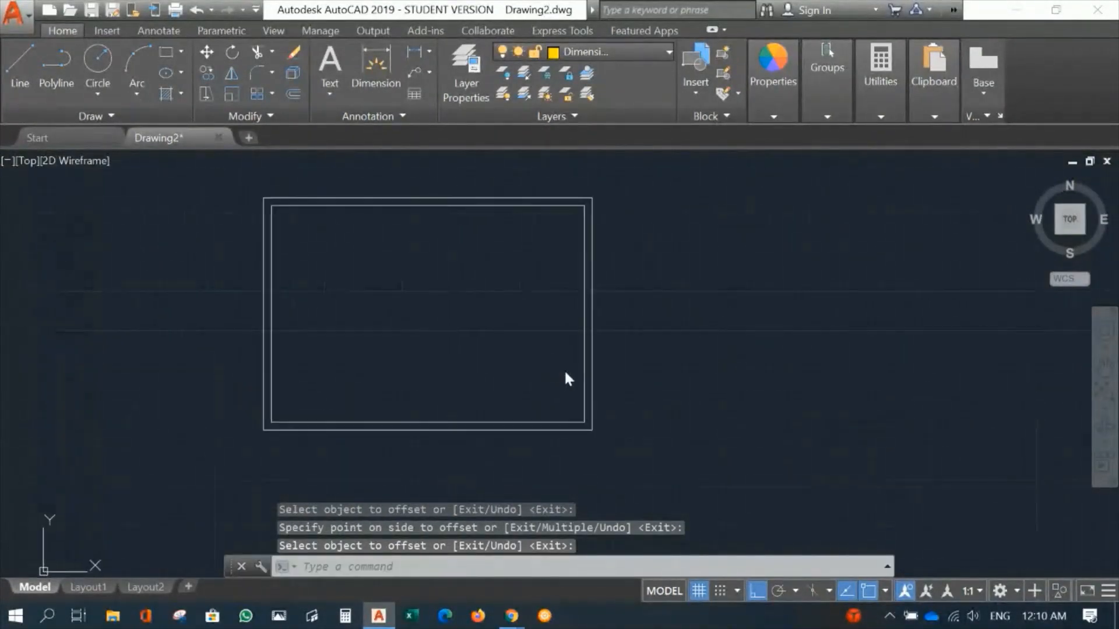
type("ex")
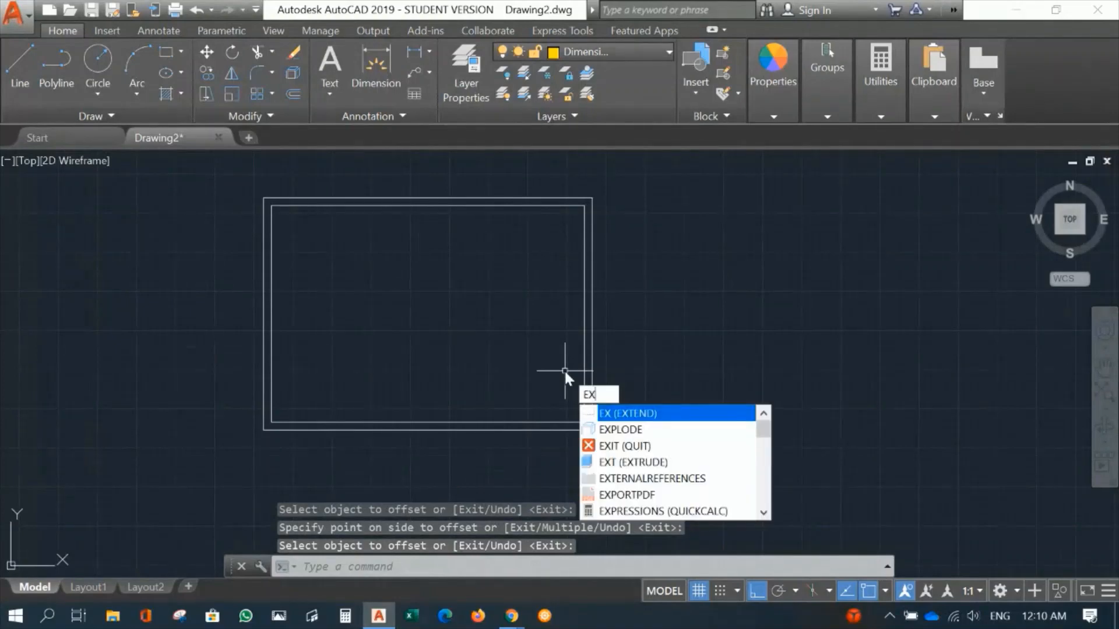
key("Down")
left_click(609, 429)
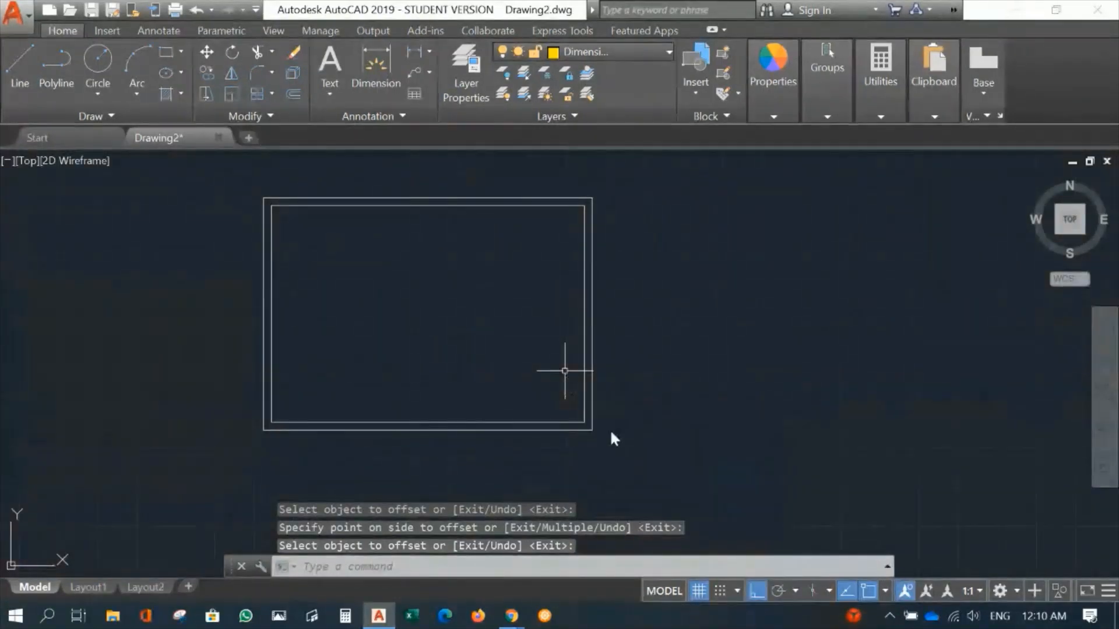
left_click(583, 368)
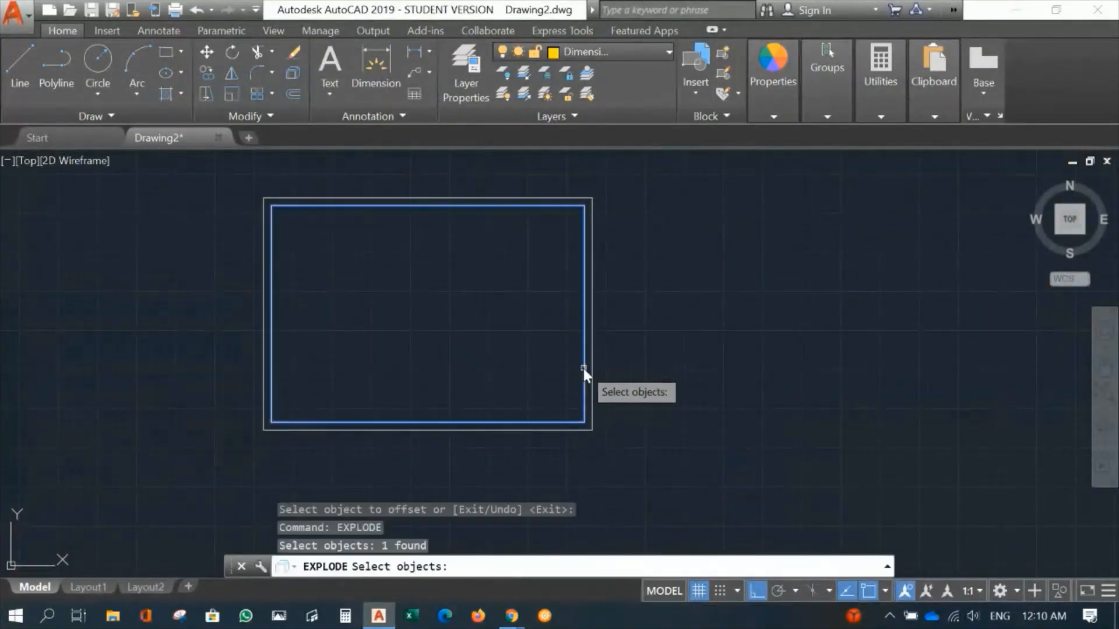
key("Return")
Step: Offset the inner border's right edge 60 units to the left to form the title column
type("o")
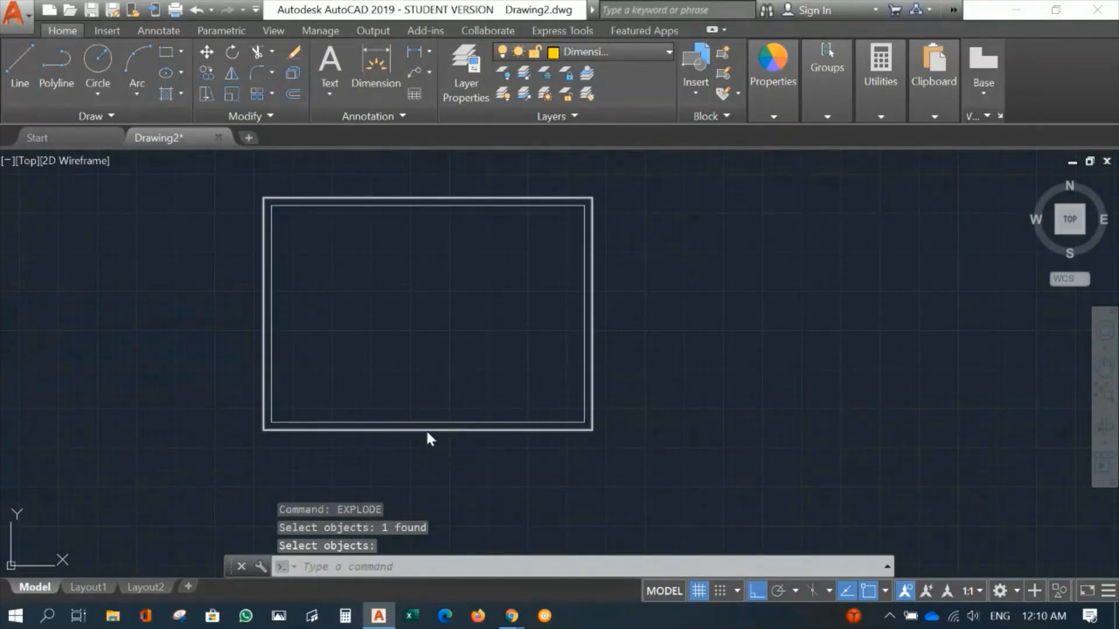
key("Return")
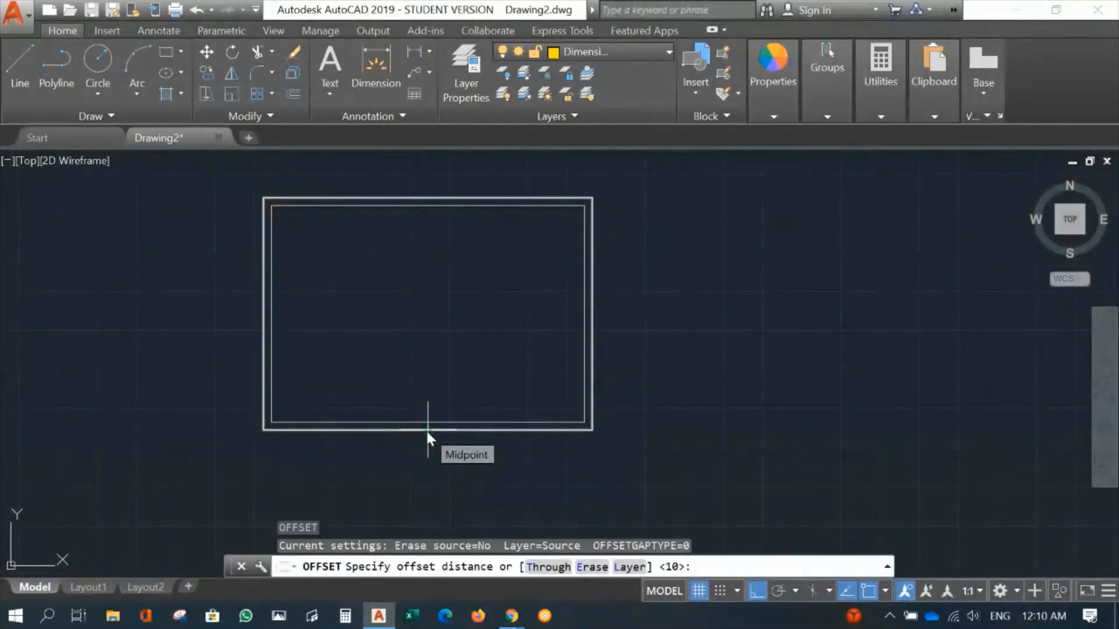
type("60")
key("Return")
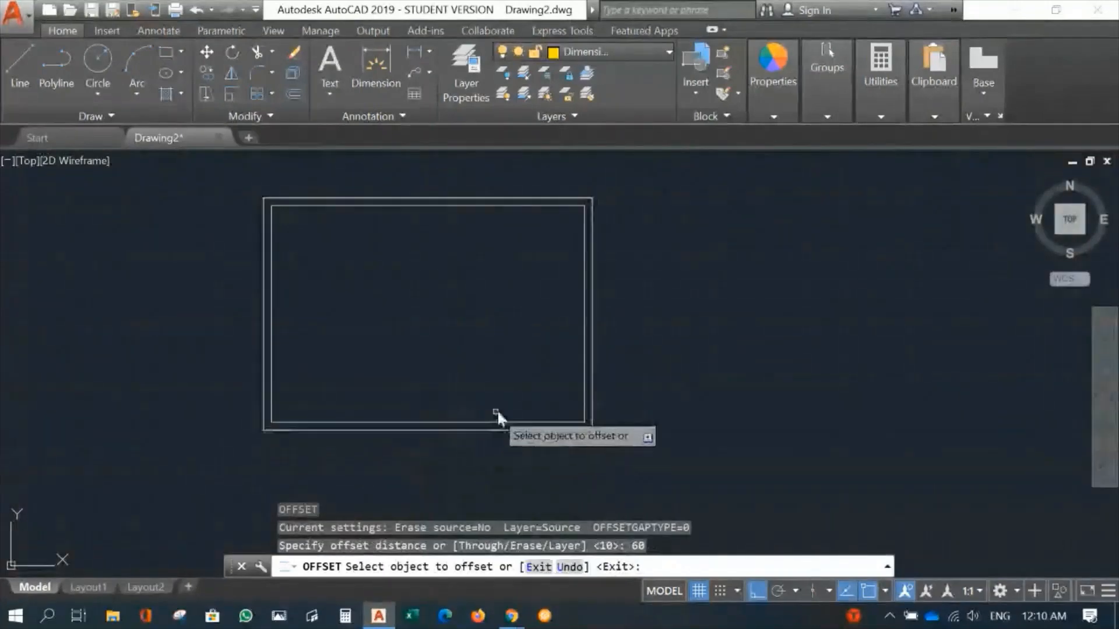
left_click(585, 380)
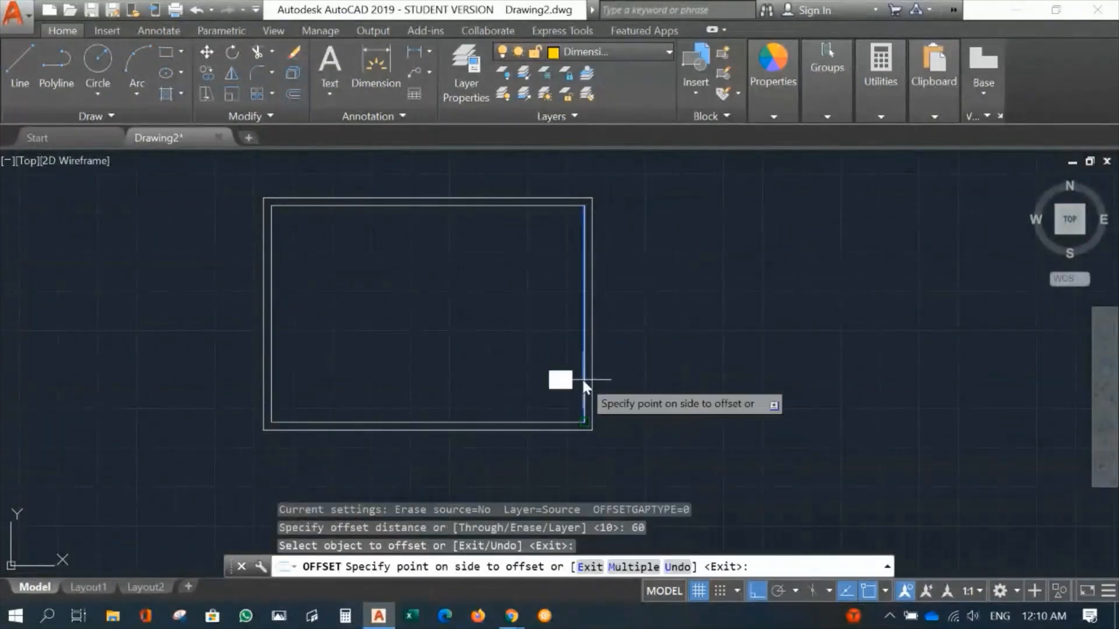
left_click(503, 370)
key("Escape")
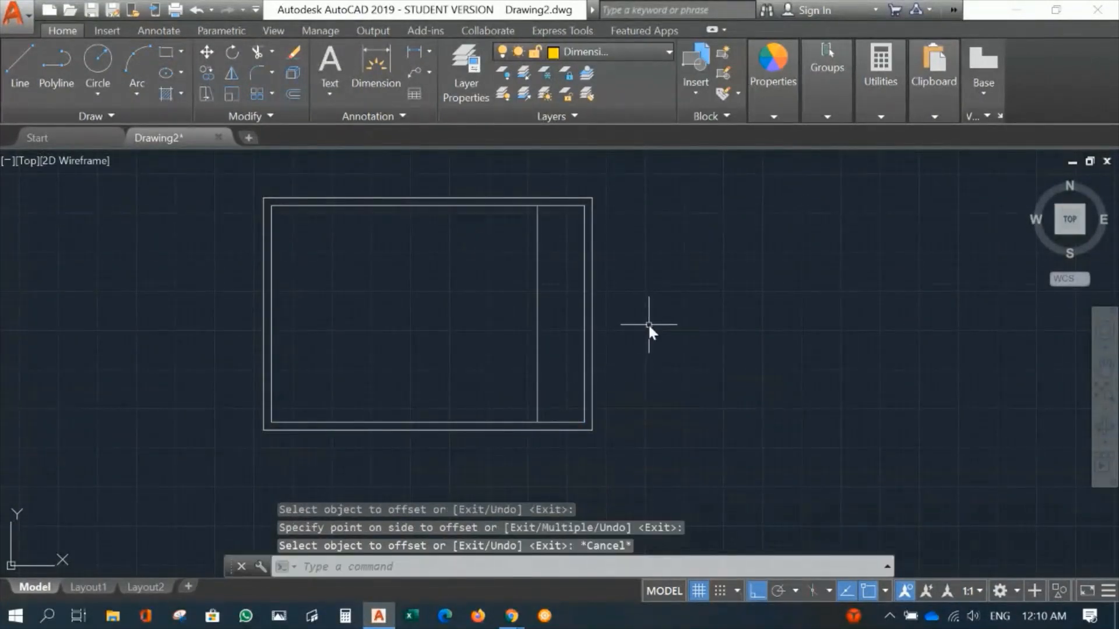
Step: Examine the size of the title block frame compared with the floor plan
scroll(648, 323, "down", 10)
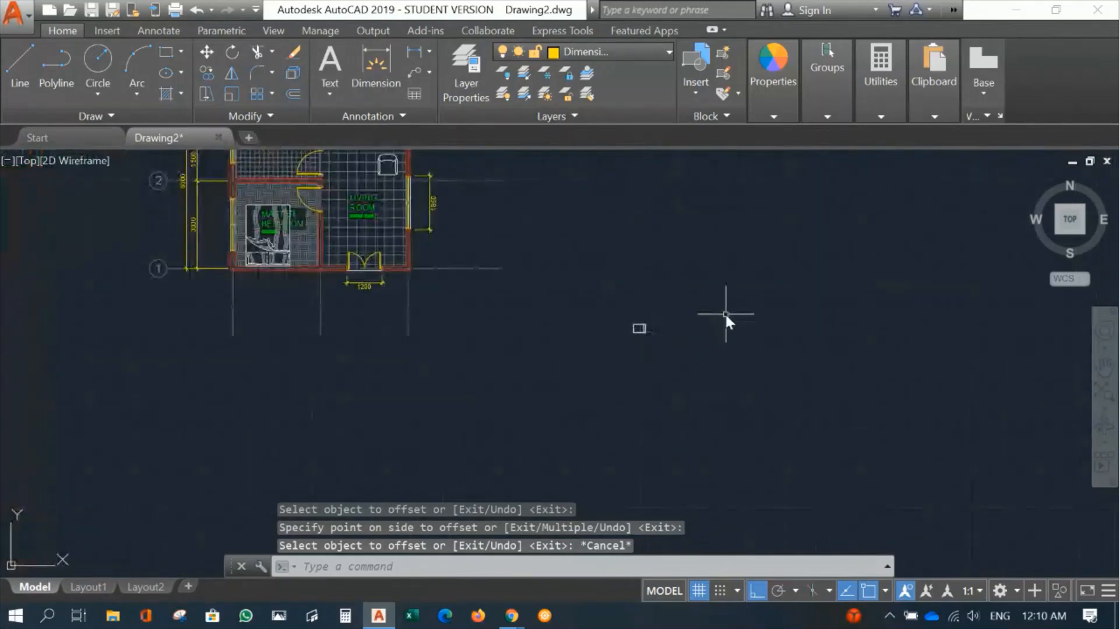
middle_click_drag(717, 361, 702, 423)
scroll(701, 411, "down", 2)
scroll(682, 399, "up", 4)
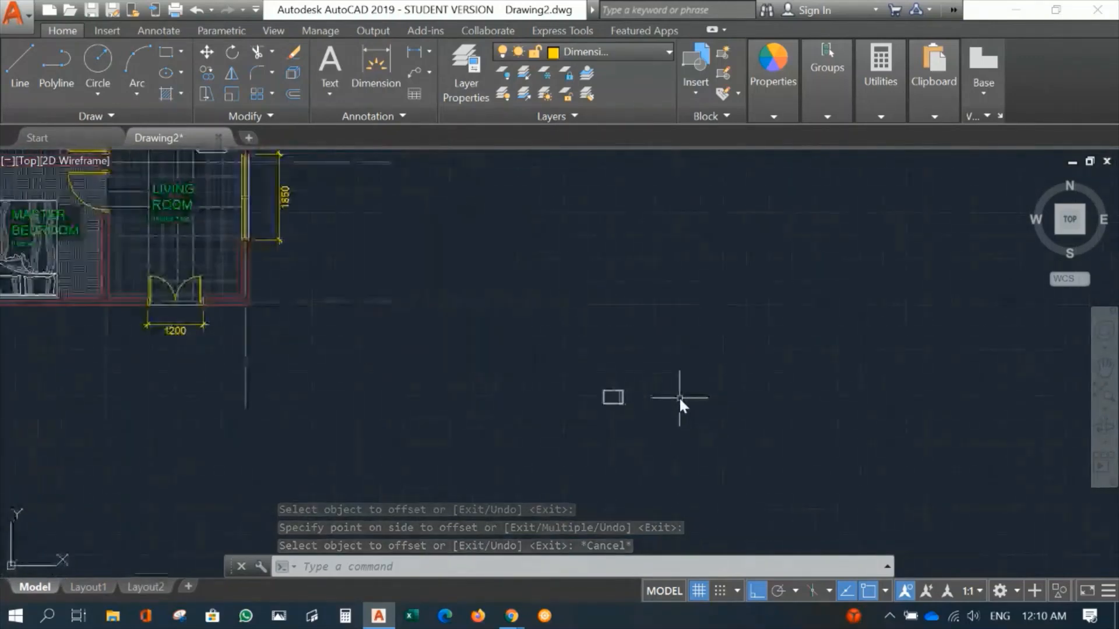
scroll(657, 382, "up", 5)
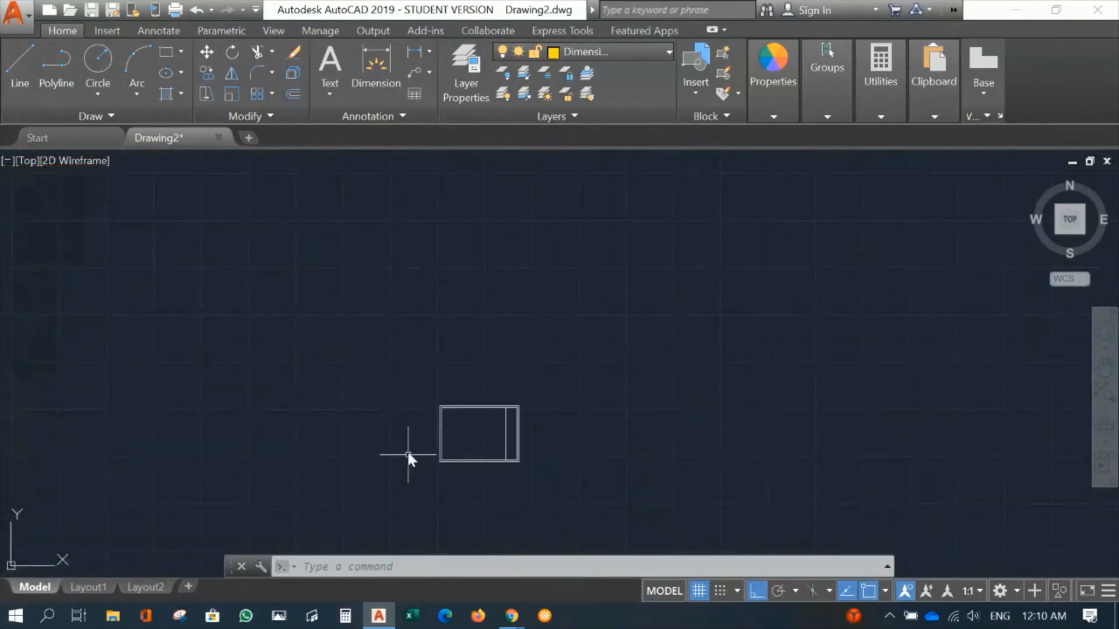
scroll(404, 396, "down", 8)
scroll(388, 364, "down", 5)
middle_click_drag(391, 350, 629, 434)
scroll(589, 416, "up", 7)
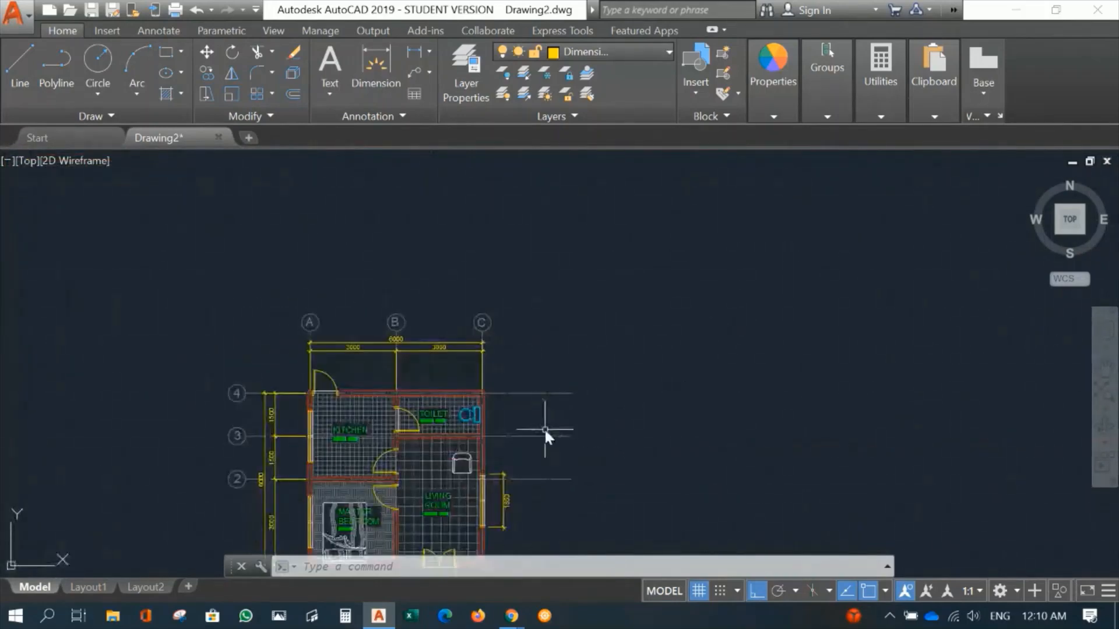
middle_click_drag(543, 438, 538, 308)
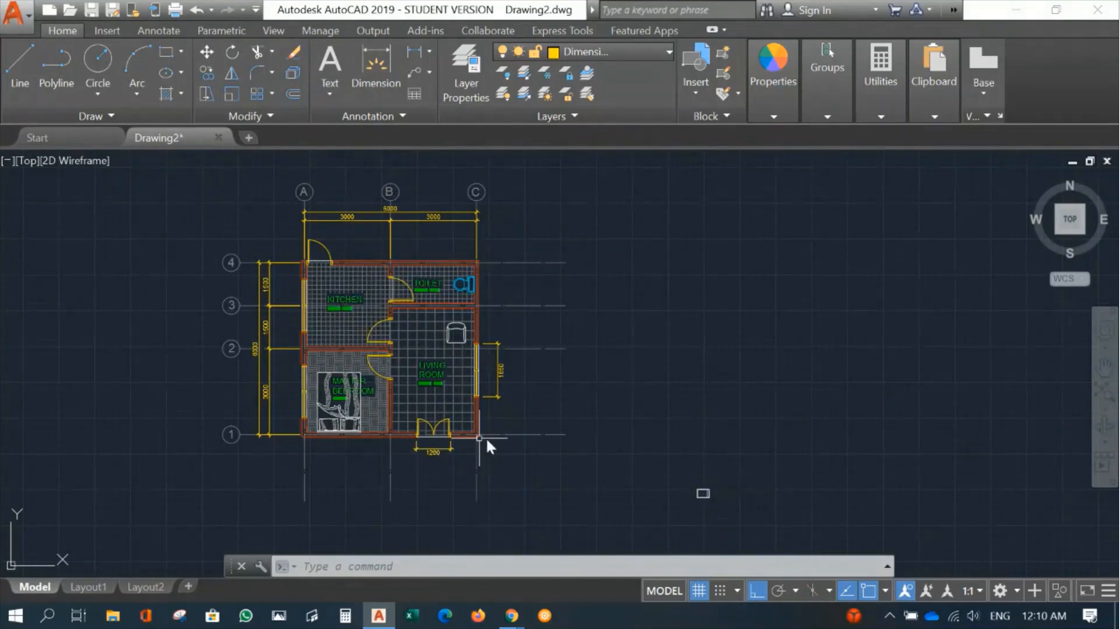
Step: Scale the whole title block frame by a factor of 50 from its outer lower-left corner
scroll(689, 515, "up", 6)
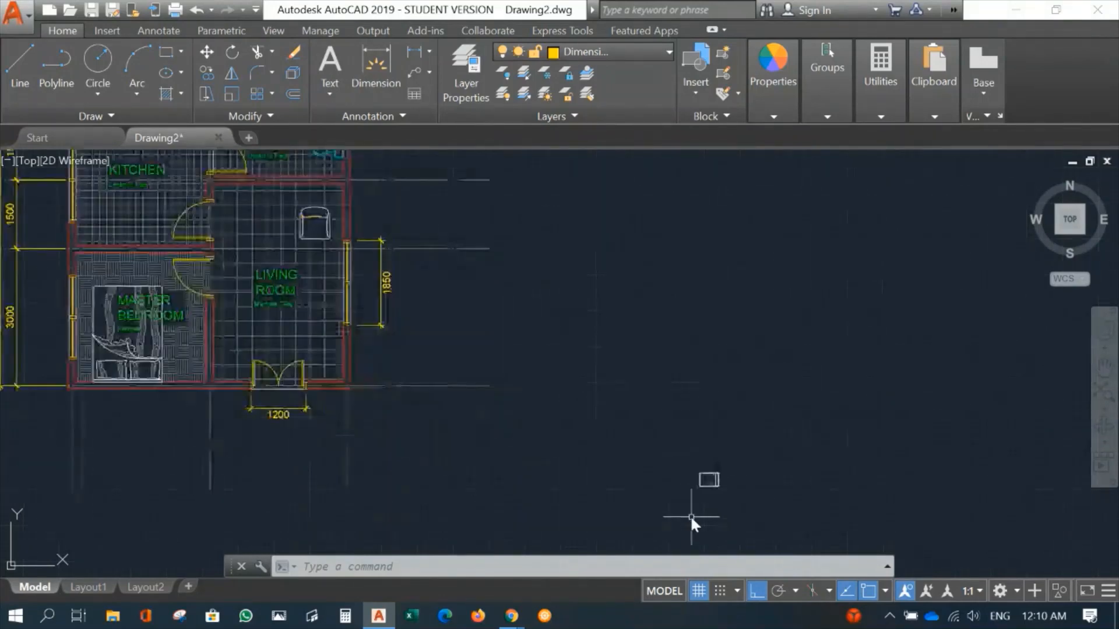
middle_click_drag(689, 500, 484, 467)
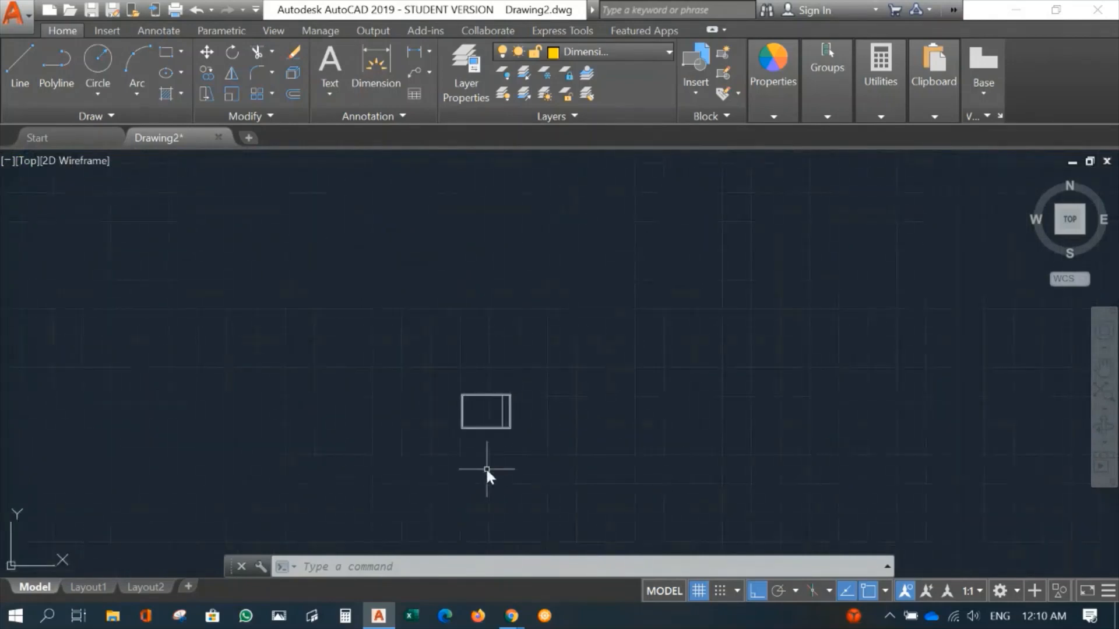
type("sc")
key("Return")
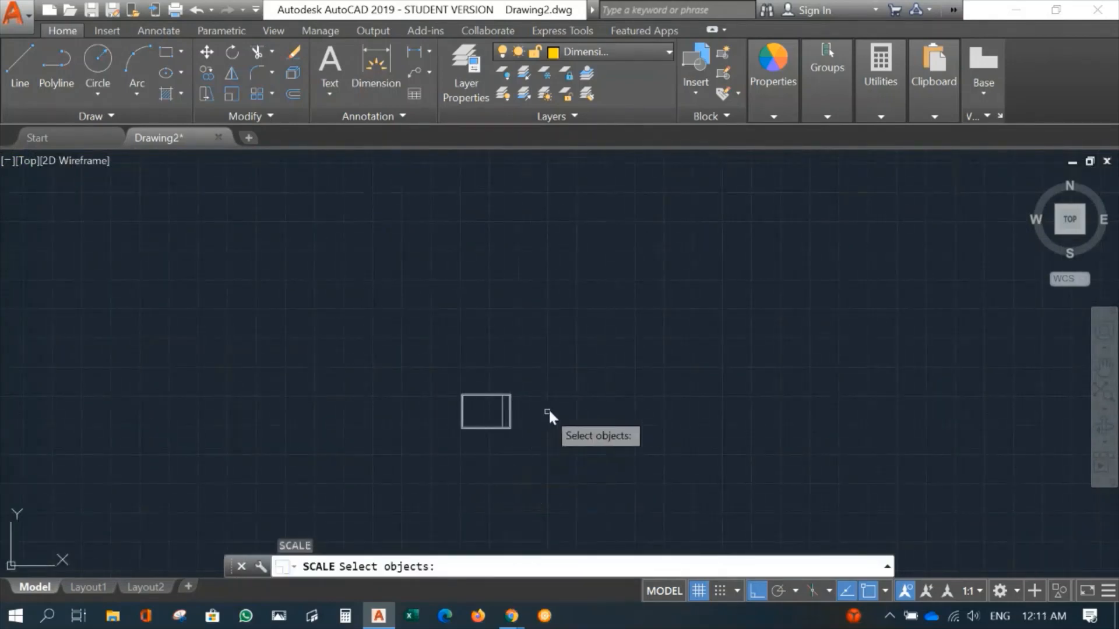
left_click(533, 379)
left_click(420, 445)
key("Return")
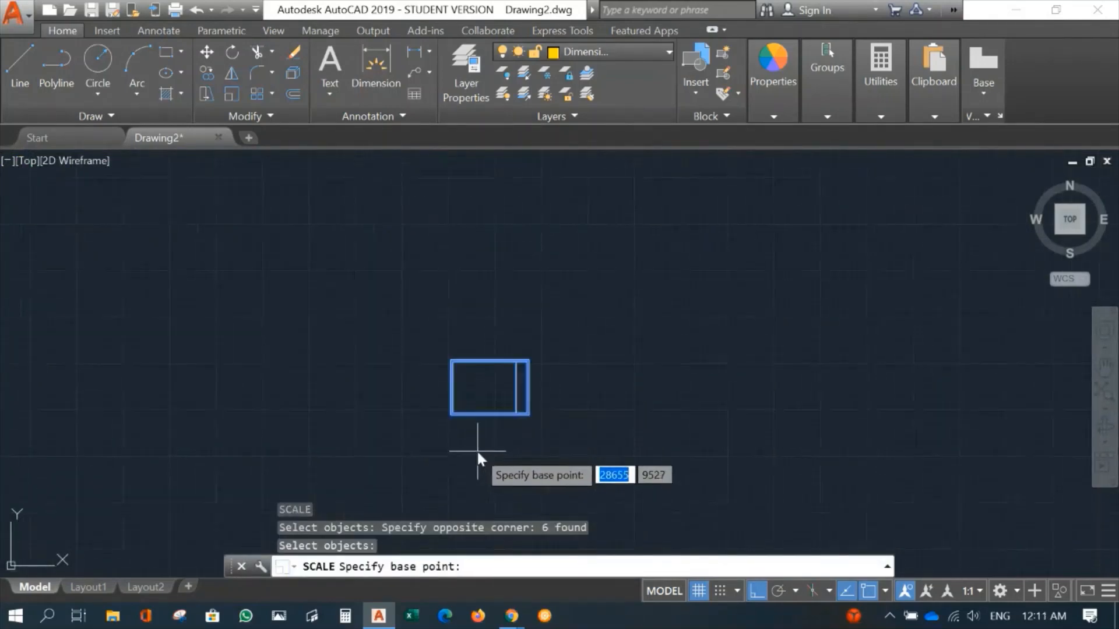
scroll(477, 449, "up", 4)
left_click(406, 359)
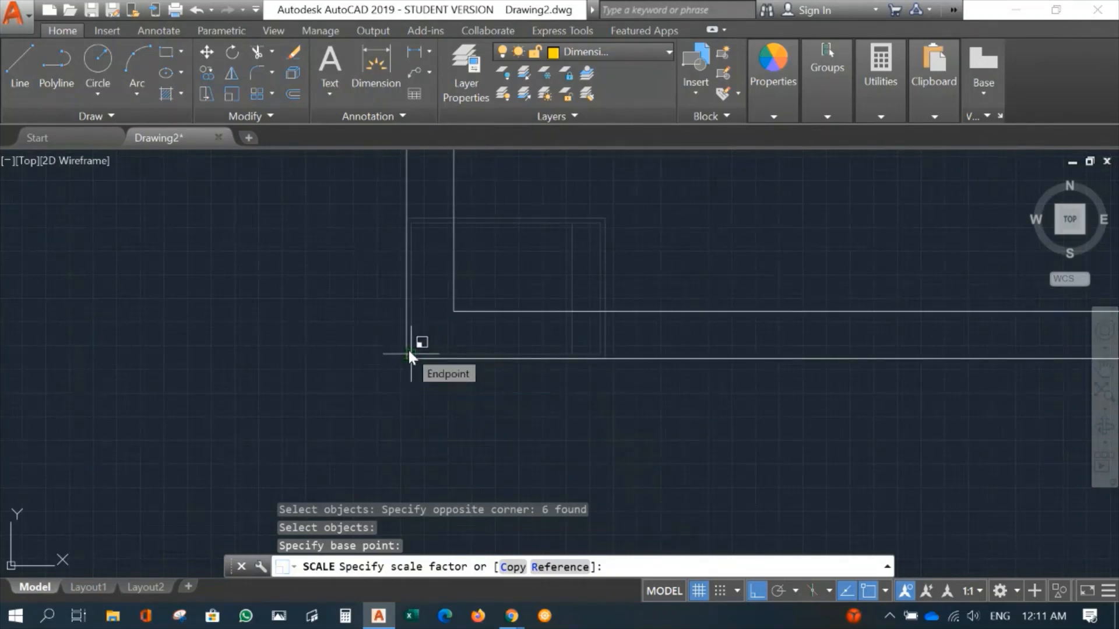
type("50")
key("Return")
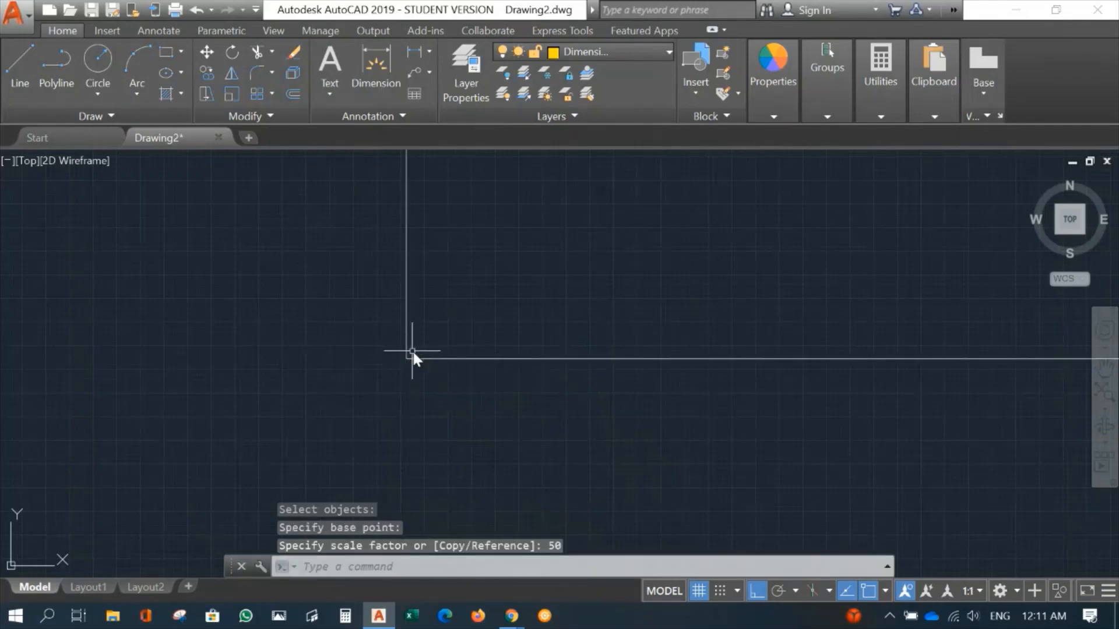
Step: Move the scaled title block frame freely, with ortho and object snap off, so that it surrounds the floor plan
scroll(466, 359, "down", 6)
scroll(499, 372, "up", 4)
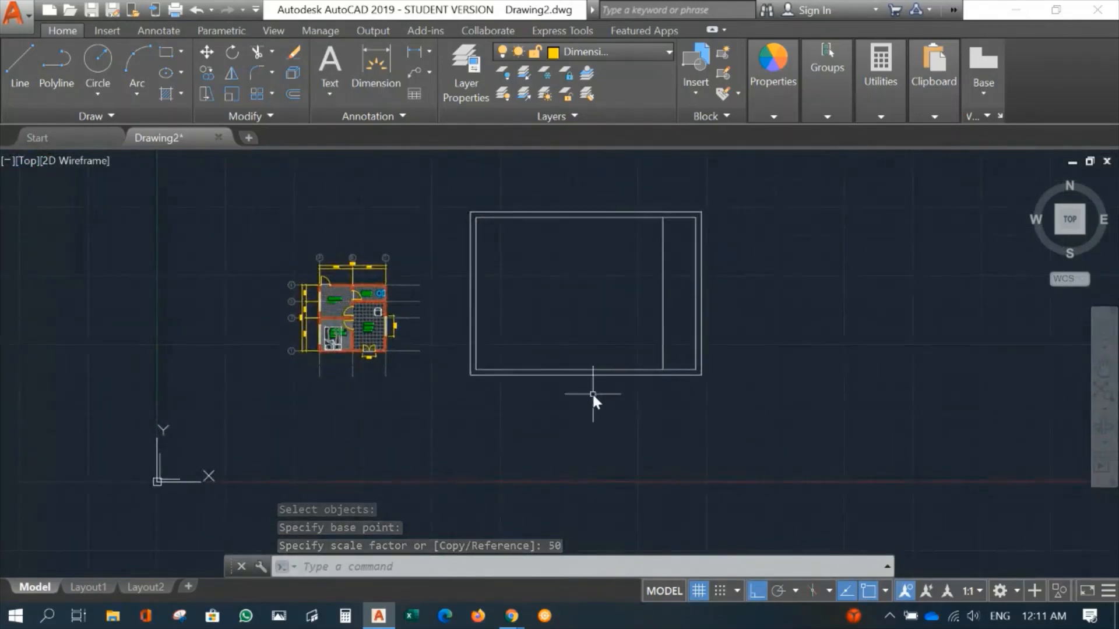
type("m")
key("Return")
left_click(749, 192)
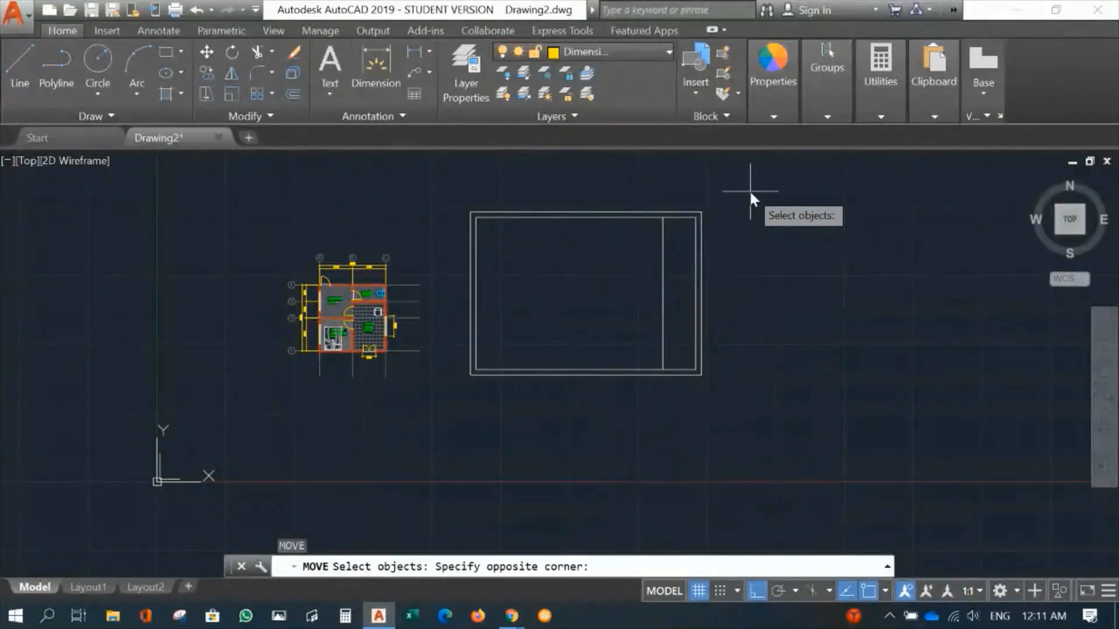
left_click(443, 439)
key("Return")
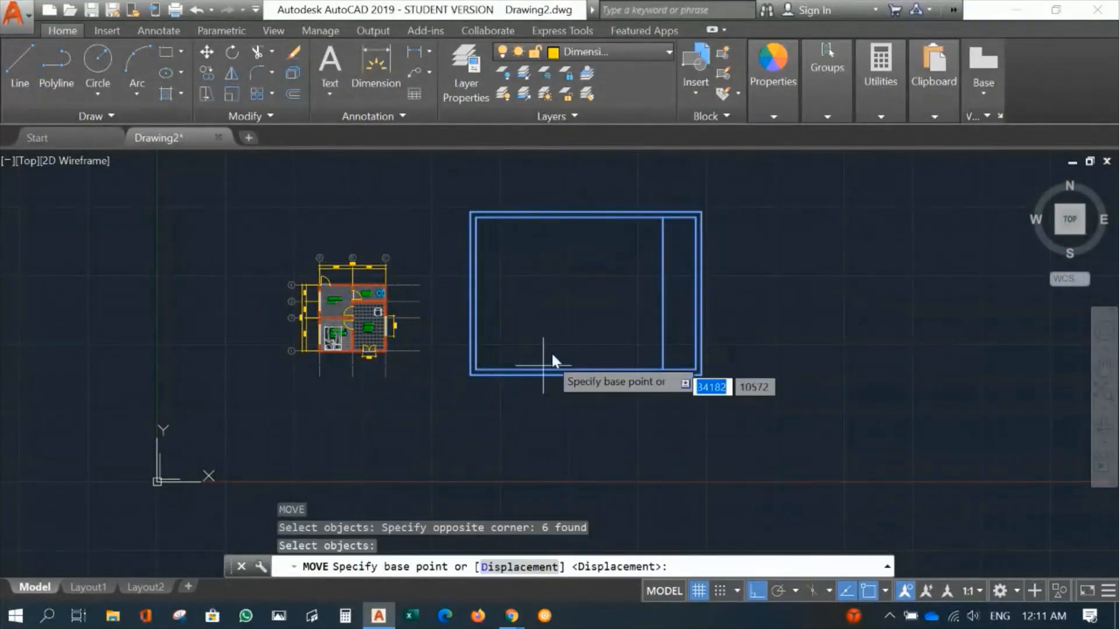
left_click(570, 297)
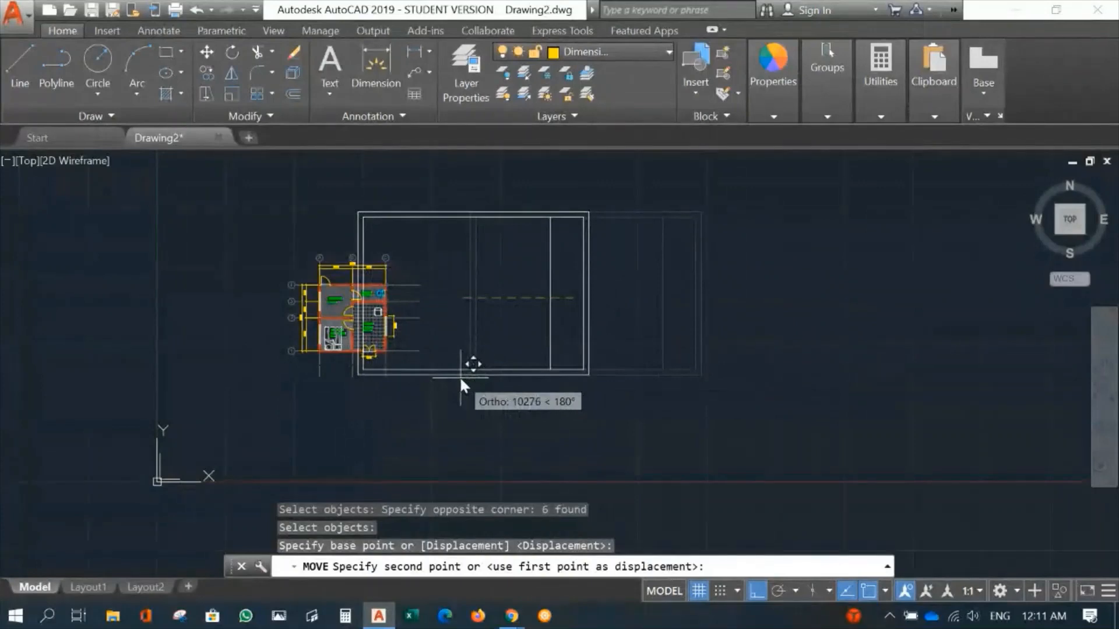
key("F8")
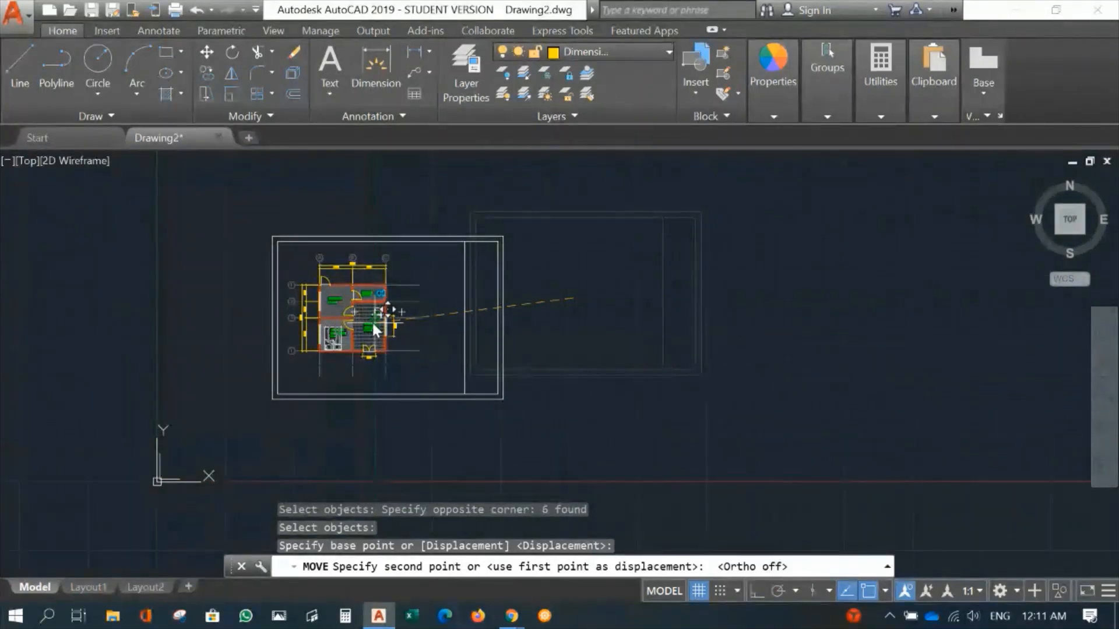
key("F3")
scroll(363, 328, "up", 3)
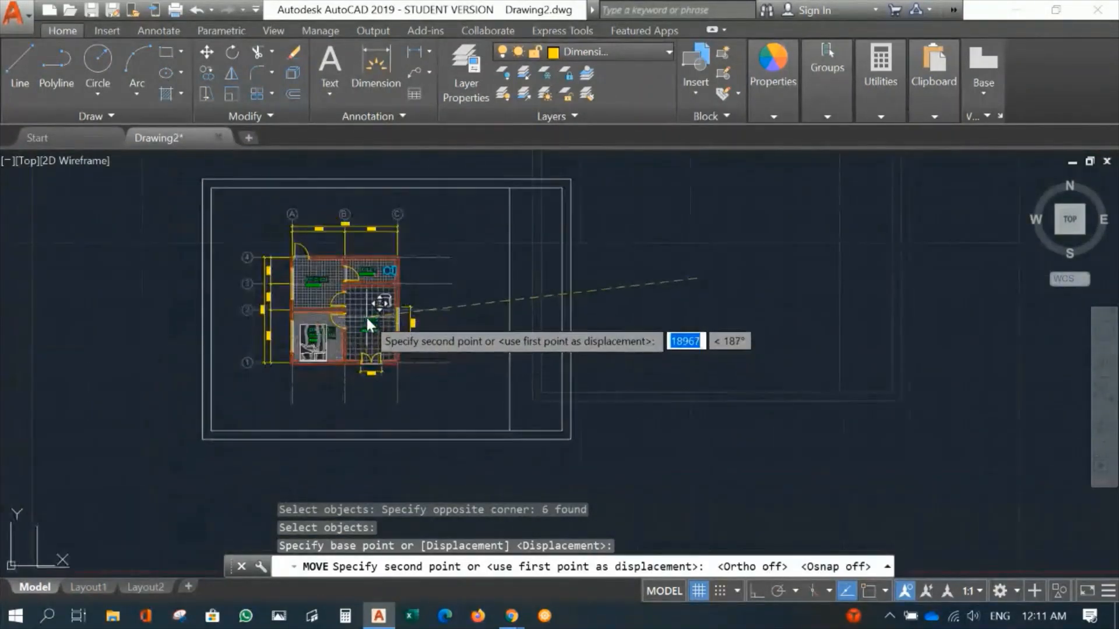
left_click(349, 316)
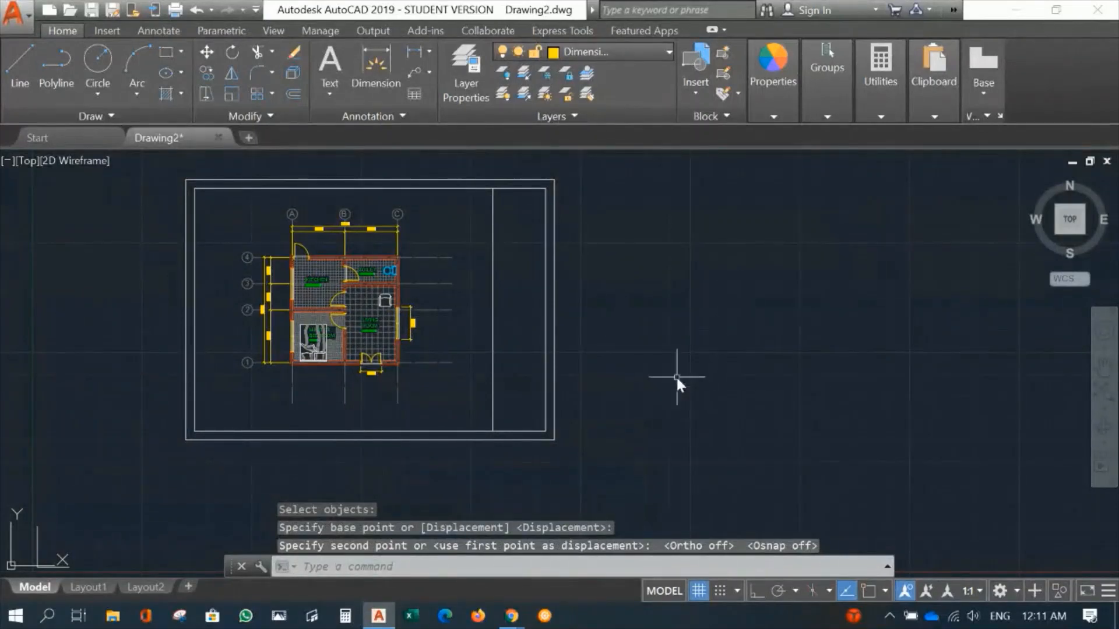
Step: Start plotting the drawing and set the plot area to Window
mouse_move(674, 379)
middle_mouse_down()
mouse_move(816, 357)
mouse_move(727, 419)
mouse_move(764, 397)
mouse_move(813, 334)
middle_mouse_up()
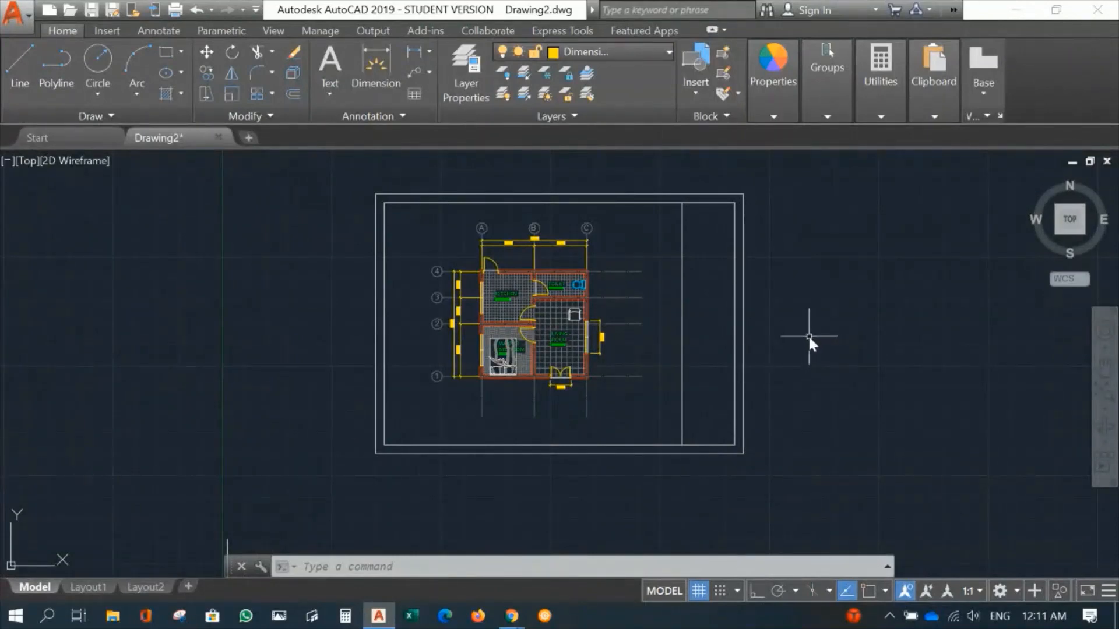
middle_click_drag(631, 323, 569, 324)
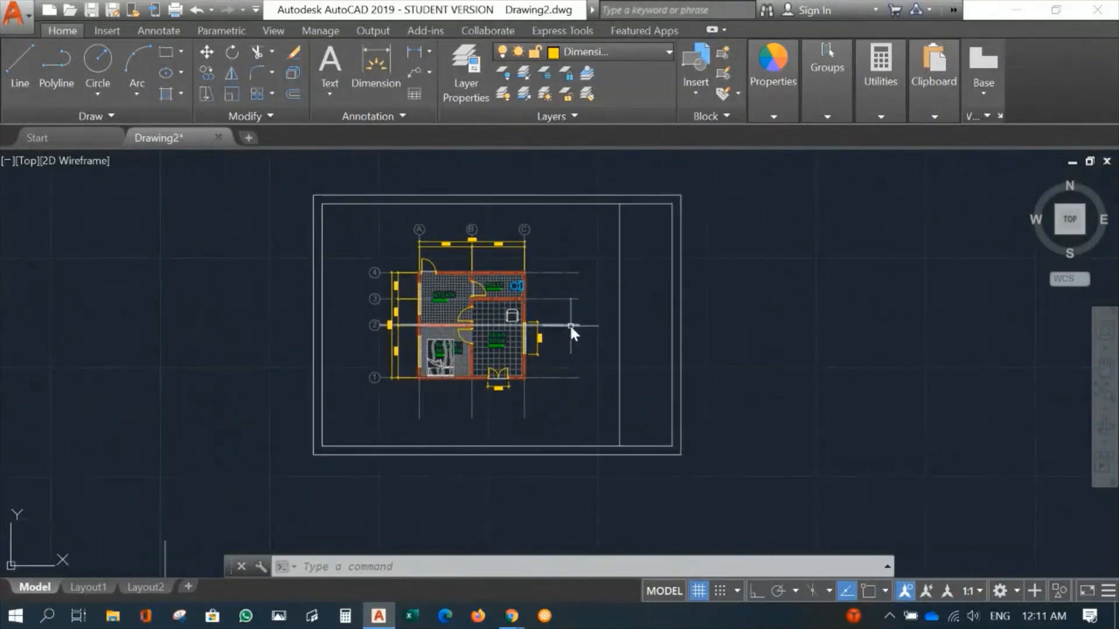
left_click(13, 16)
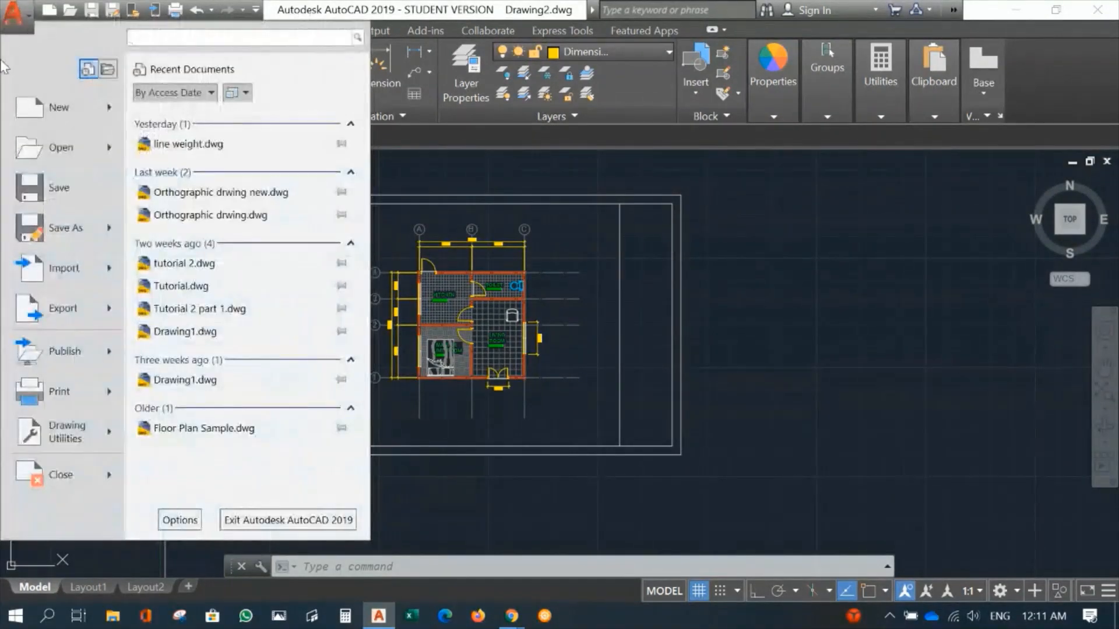
left_click(70, 394)
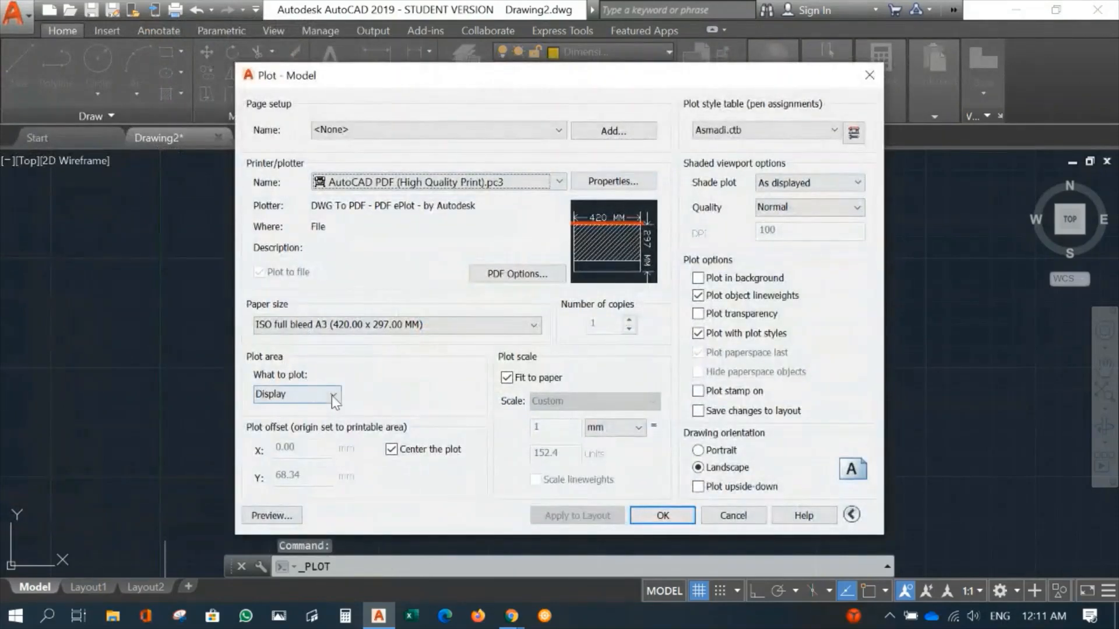
left_click(331, 394)
left_click(270, 444)
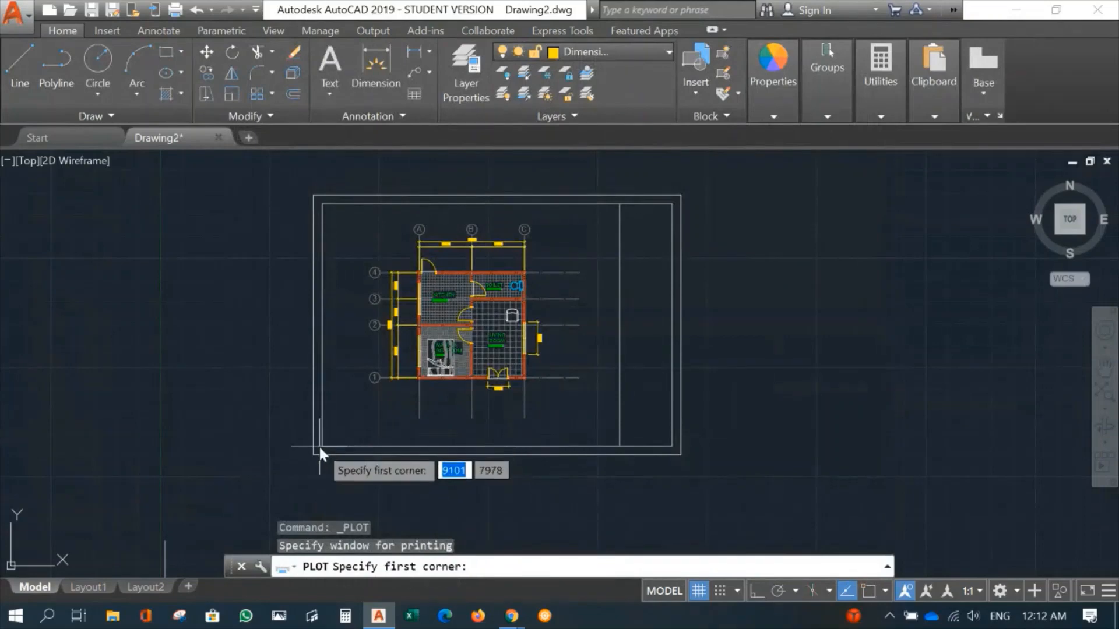
Step: With object snap on, define the plot window from the inner border's lower-left corner to its upper-right corner
key("F3")
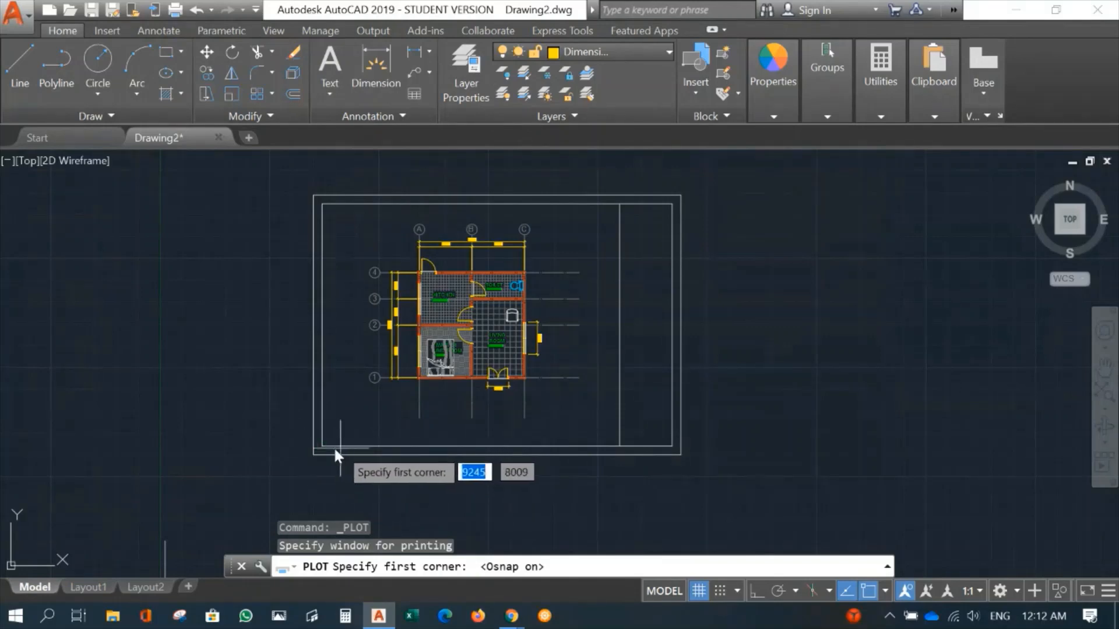
scroll(322, 449, "up", 5)
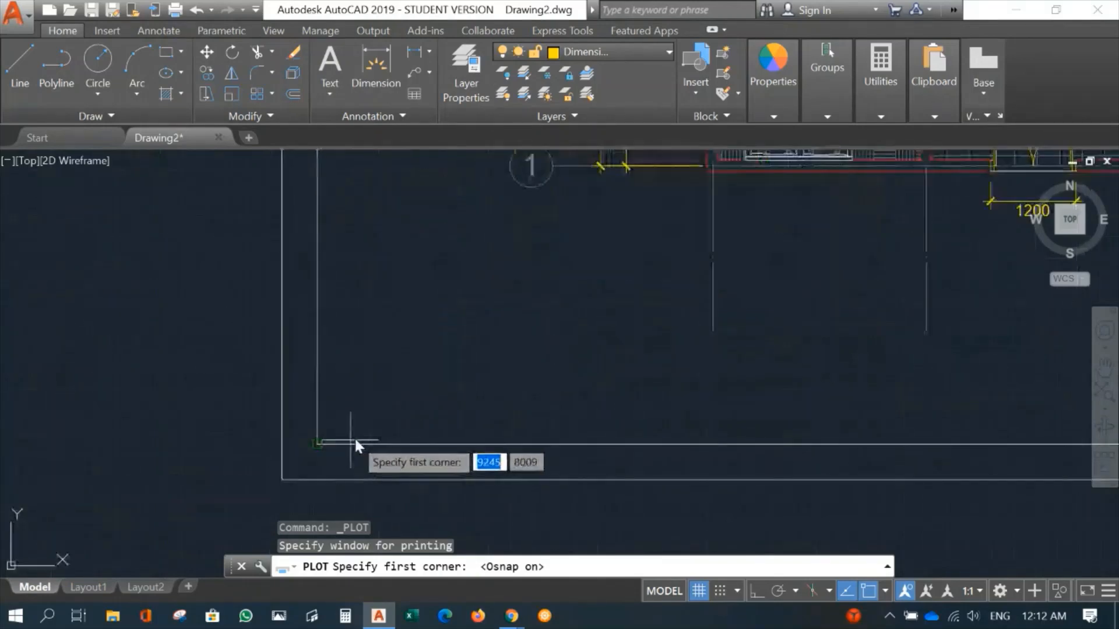
left_click(316, 445)
scroll(495, 342, "down", 5)
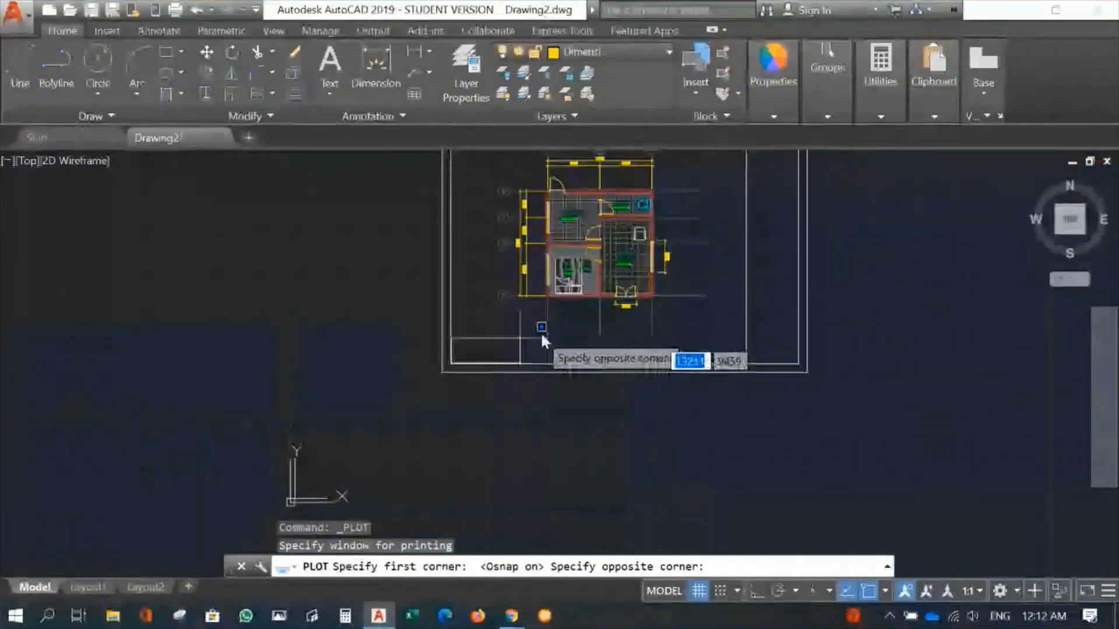
middle_click_drag(560, 323, 291, 484)
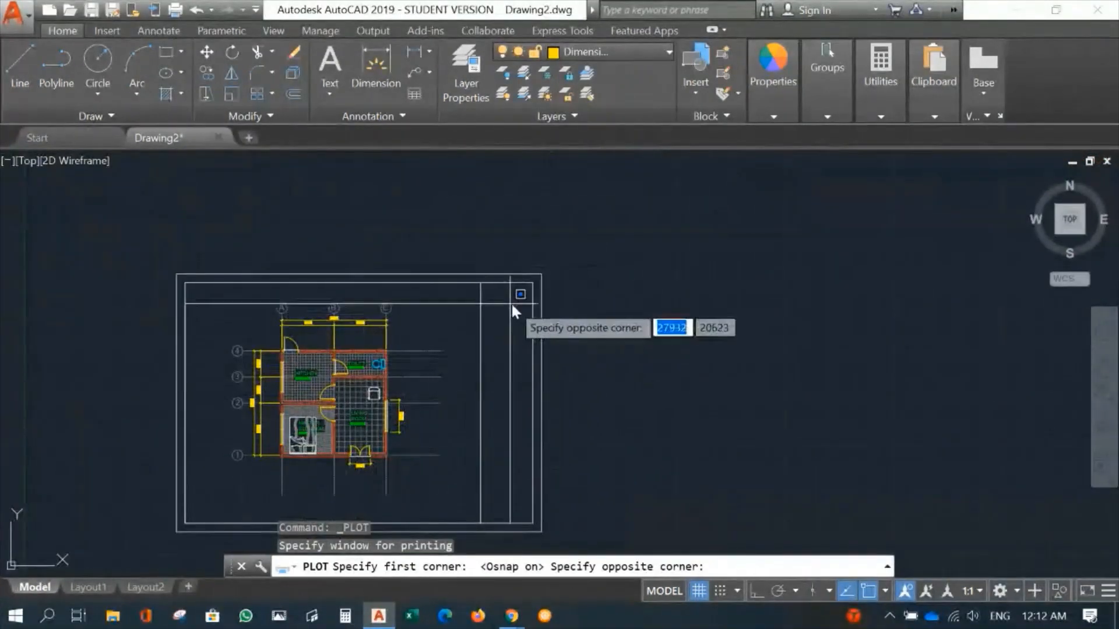
scroll(513, 301, "up", 5)
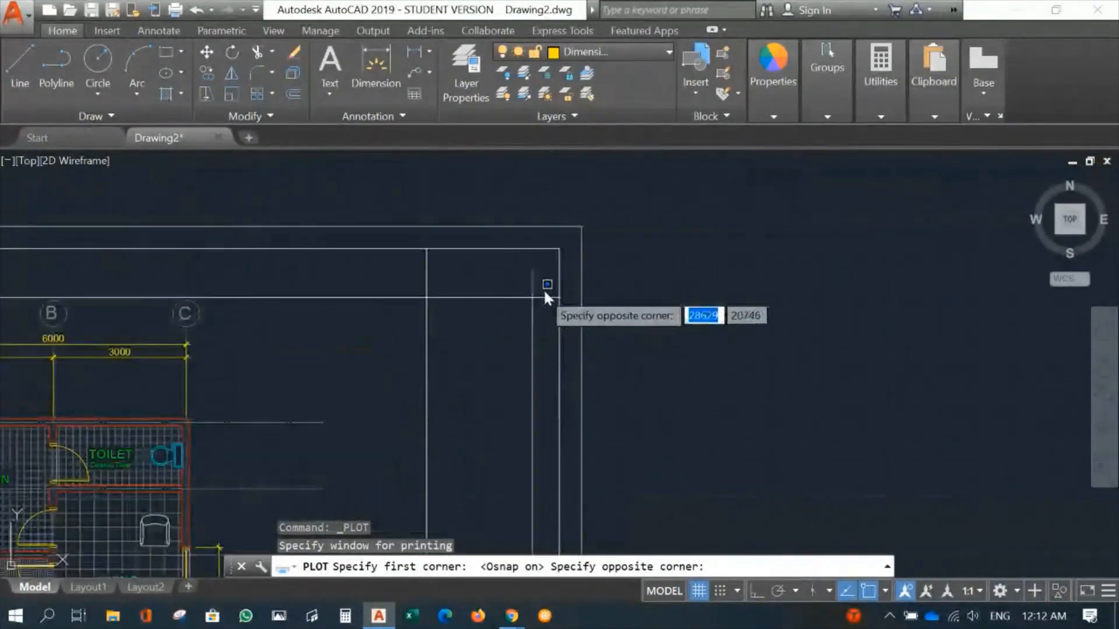
left_click(560, 257)
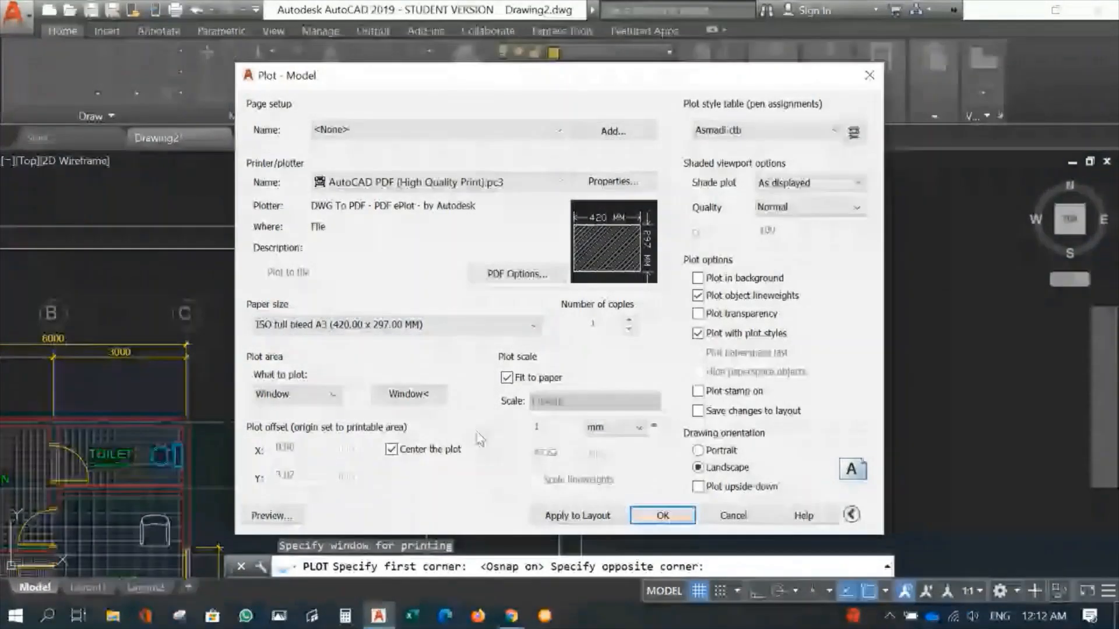
Step: Turn off Fit to paper, set the plot scale to 1 mm = 50 units, and check the plot preview
left_click(512, 382)
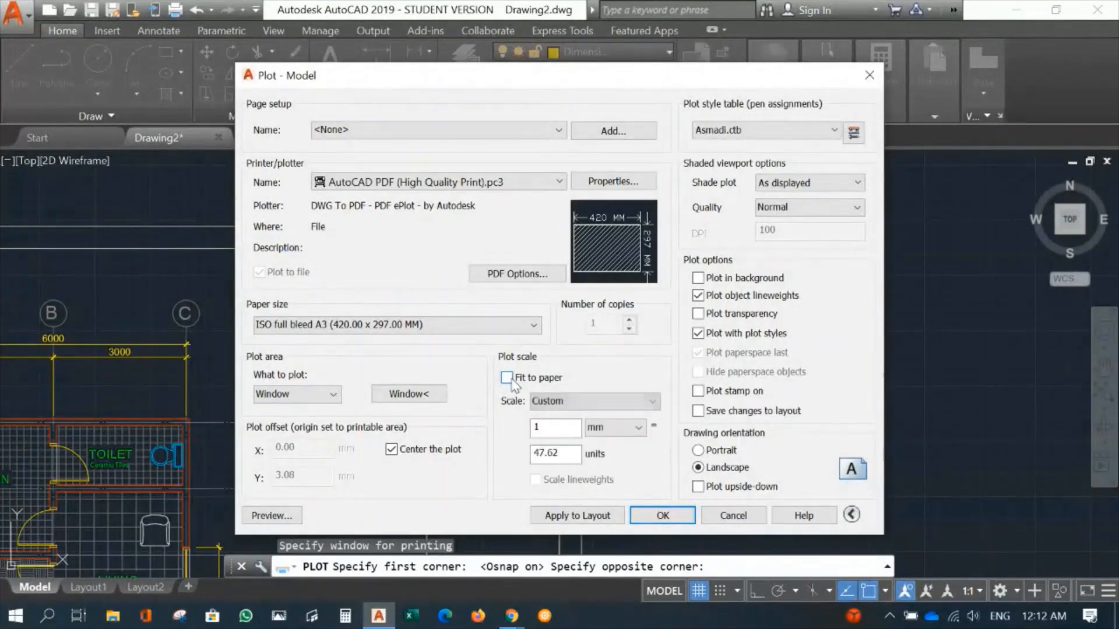
left_click_drag(558, 450, 505, 456)
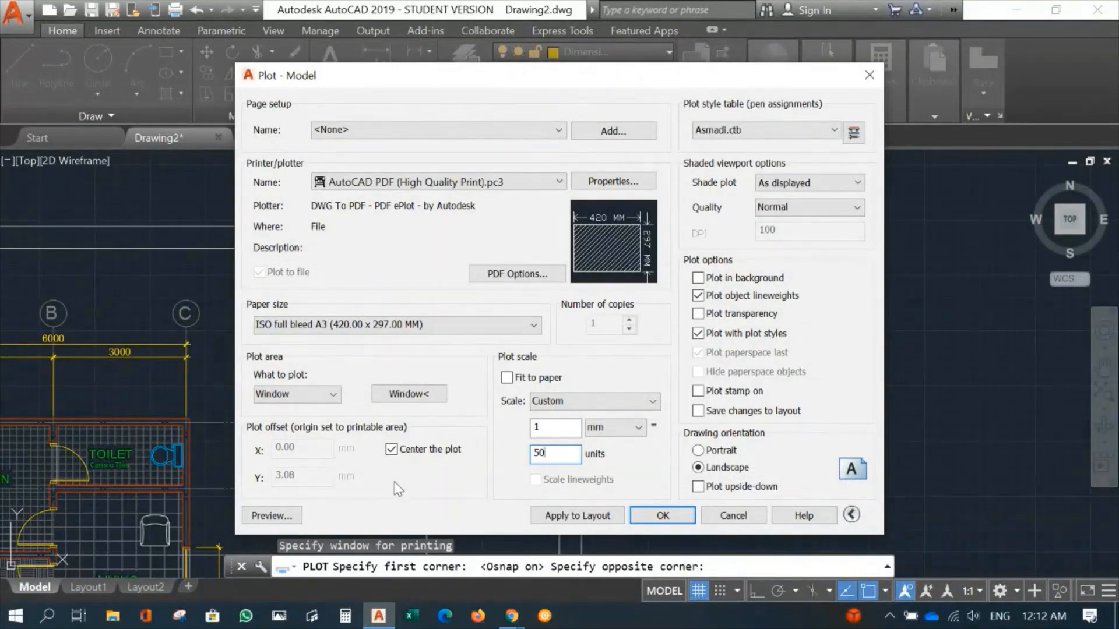
left_click(272, 516)
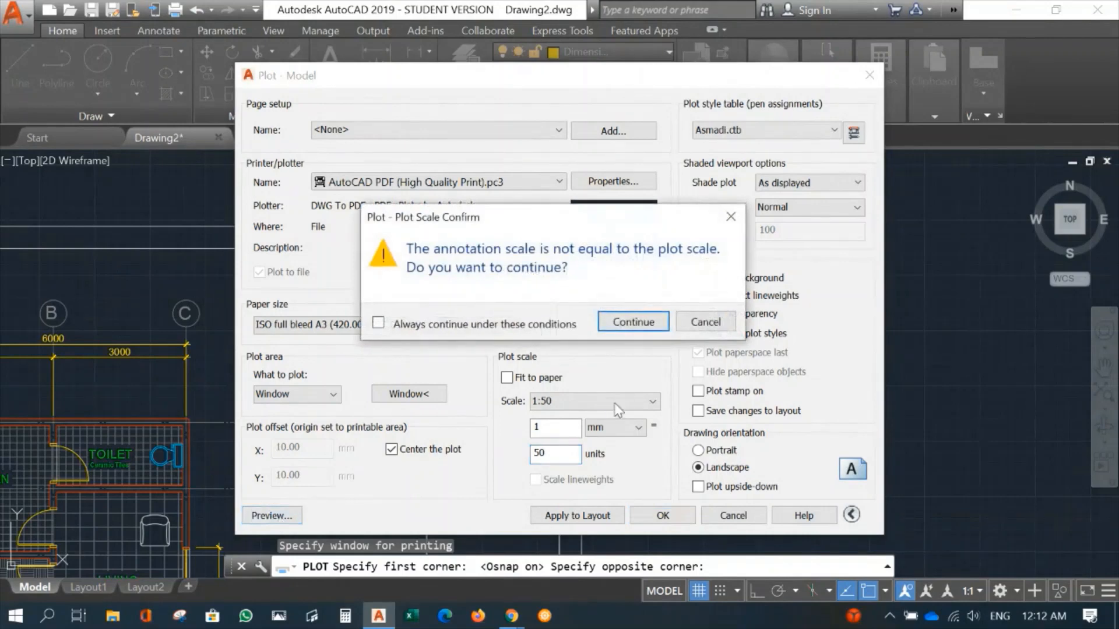
left_click(621, 322)
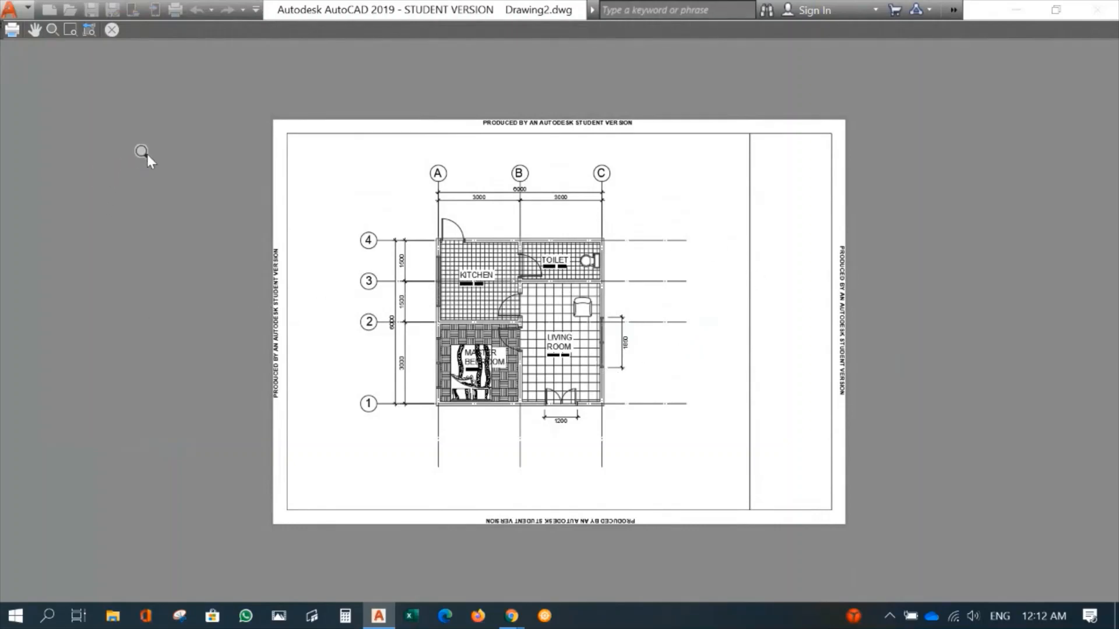
left_click(107, 30)
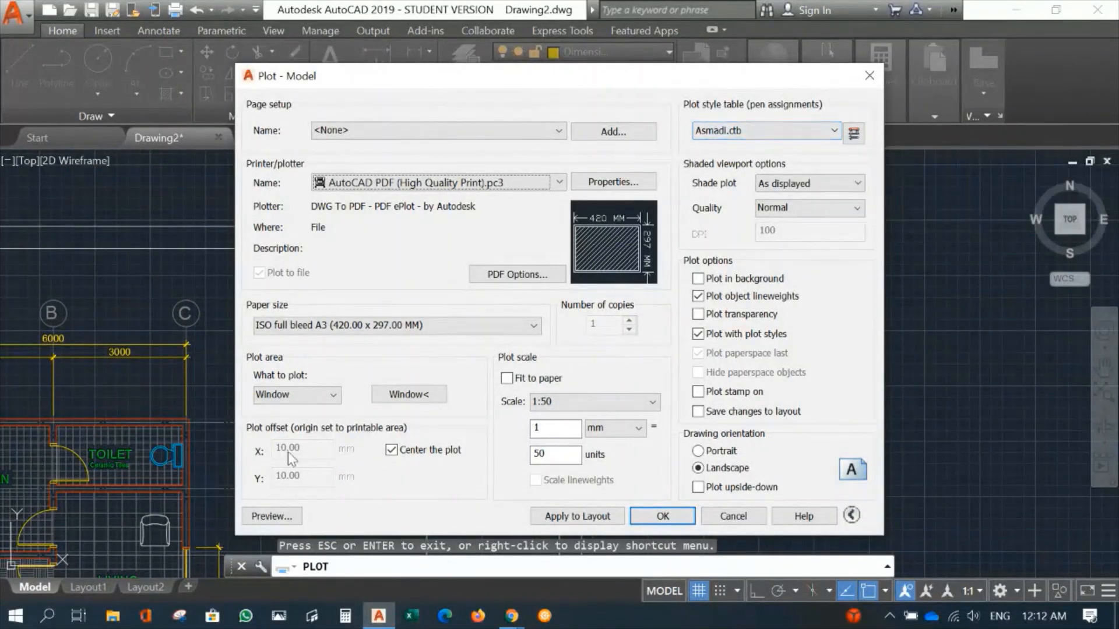
Step: Preview the plot again and examine the line weights, hatches, room labels and dimensions of the floor plan up close
left_click(271, 518)
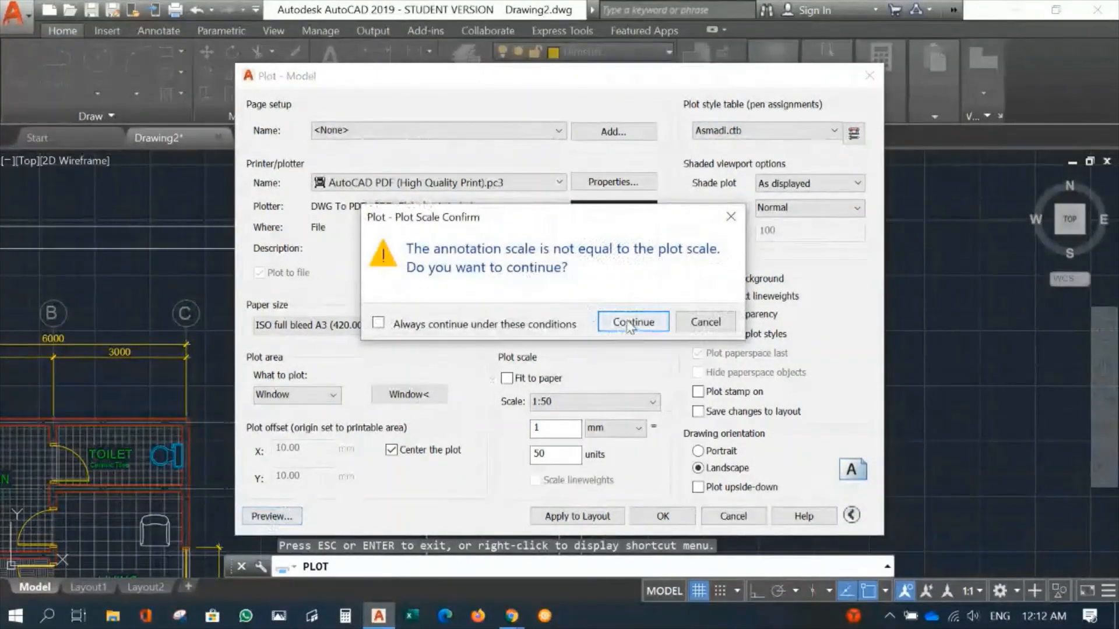
key("Return")
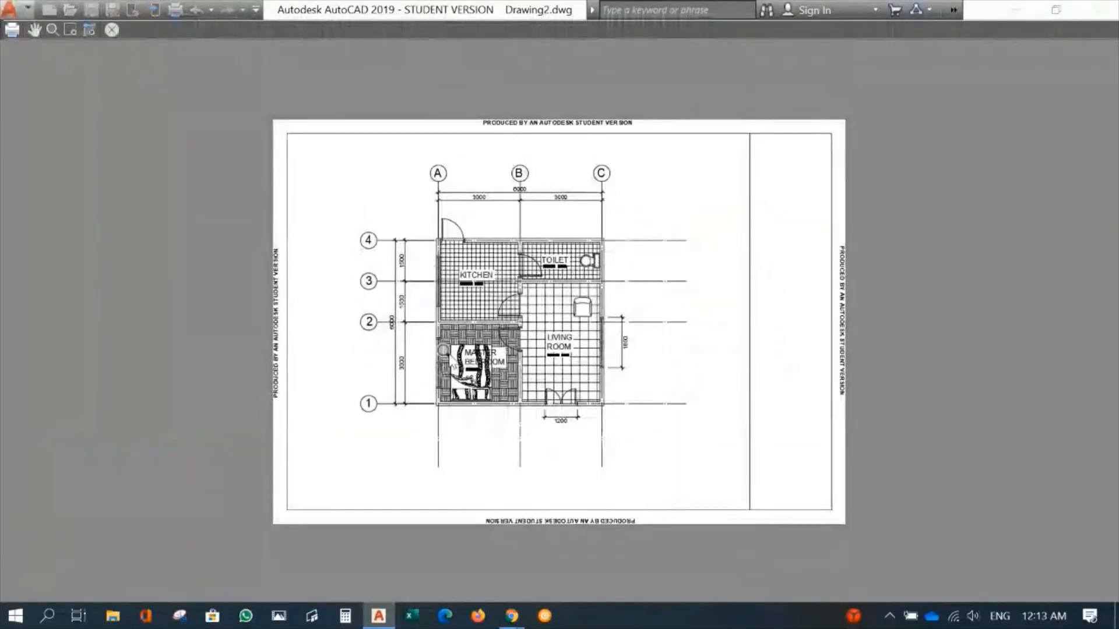
scroll(431, 348, "up", 5)
scroll(431, 348, "up", 6)
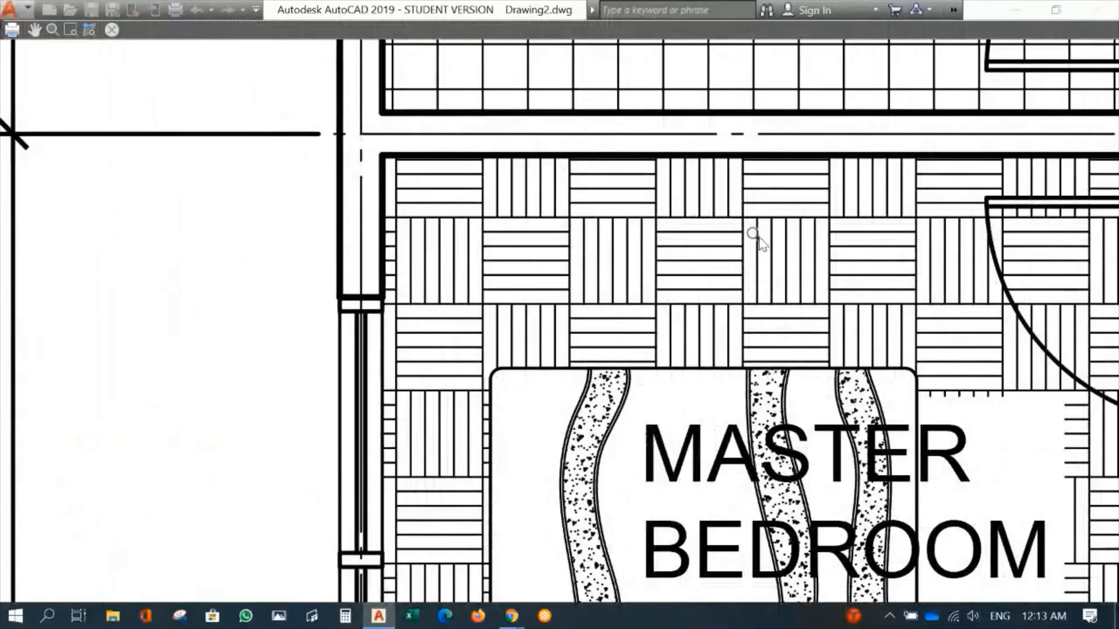
middle_click_drag(758, 239, 378, 308)
middle_click_drag(839, 259, 638, 267)
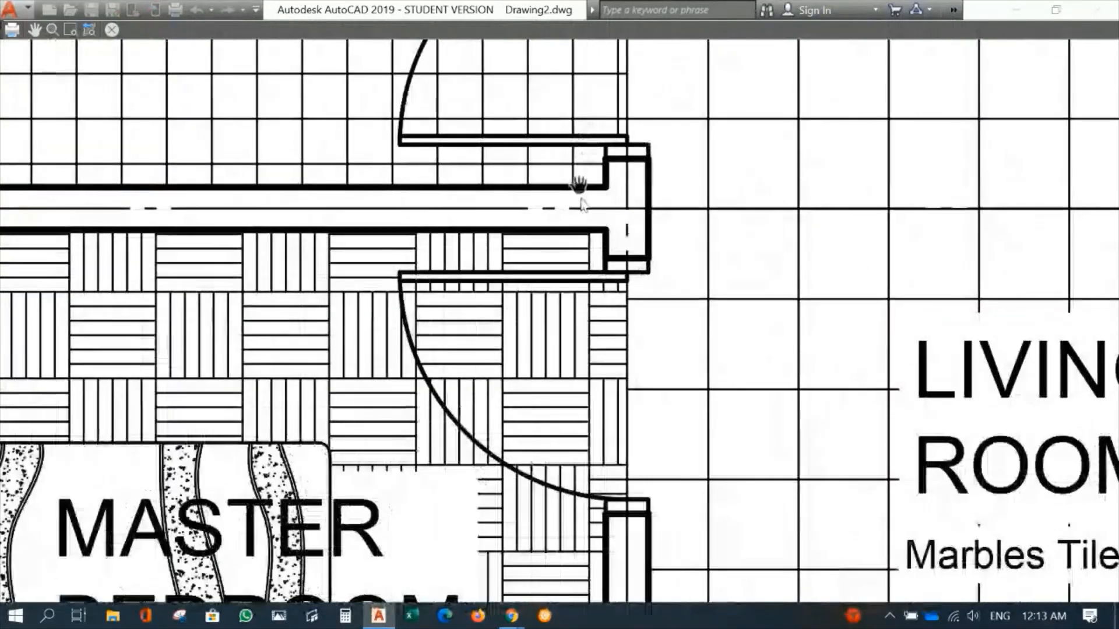
middle_click_drag(670, 387, 641, 72)
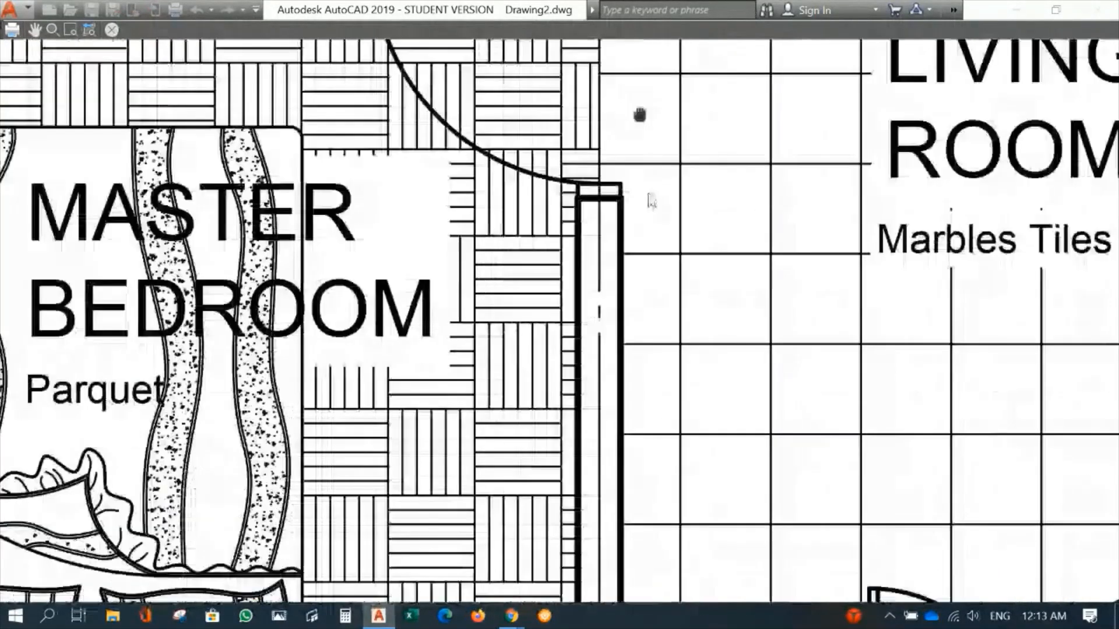
middle_click_drag(644, 426, 640, 102)
middle_click_drag(643, 386, 732, 237)
scroll(575, 225, "down", 5)
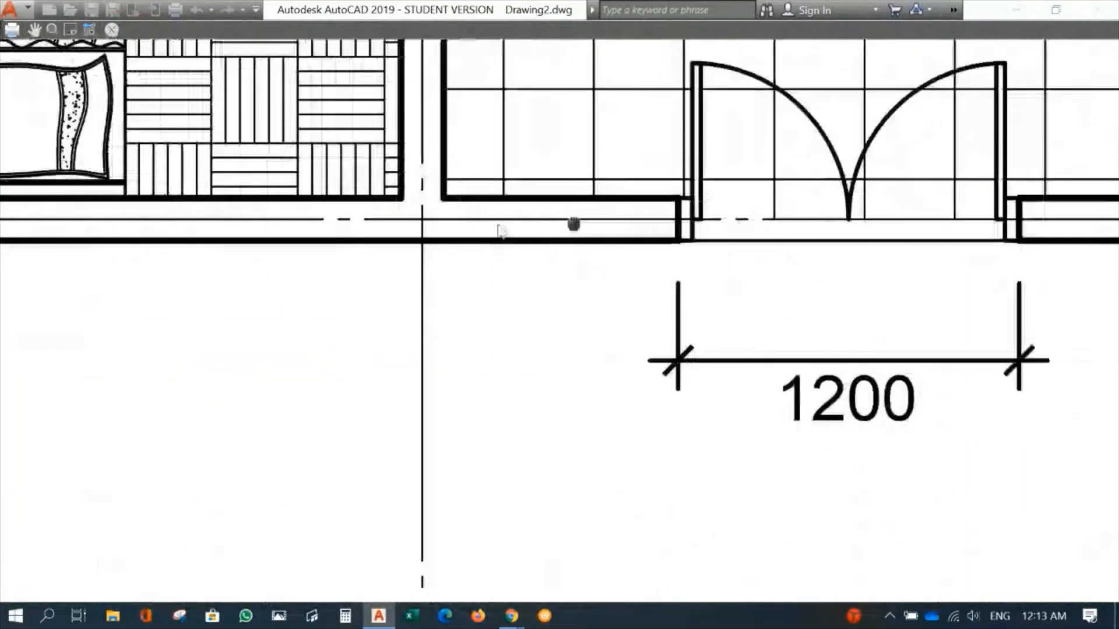
middle_click_drag(661, 213, 641, 333)
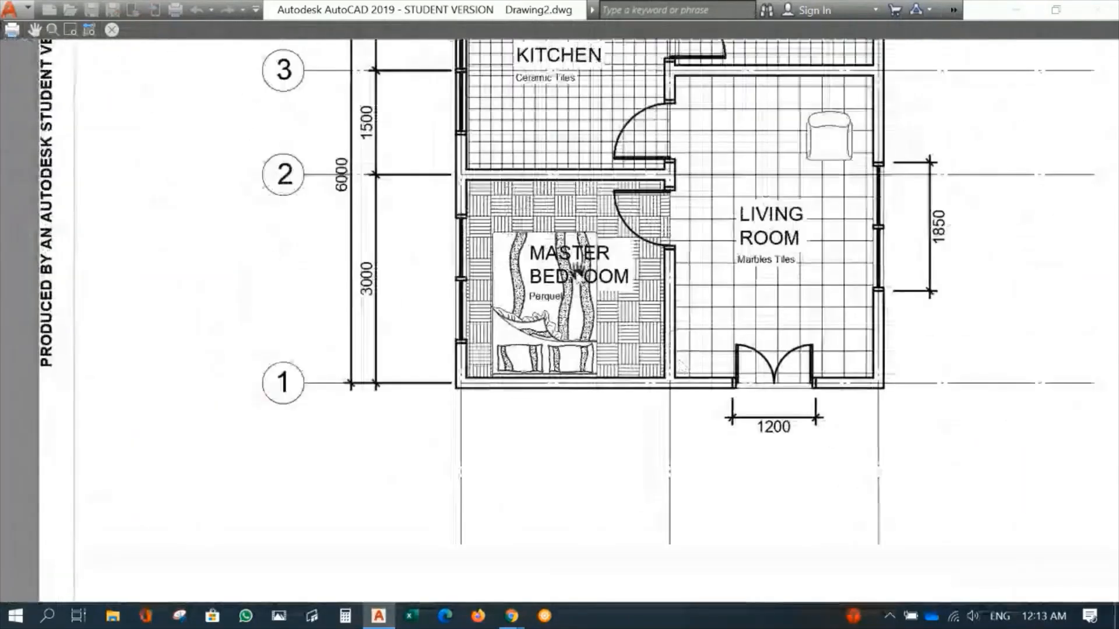
scroll(574, 264, "up", 4)
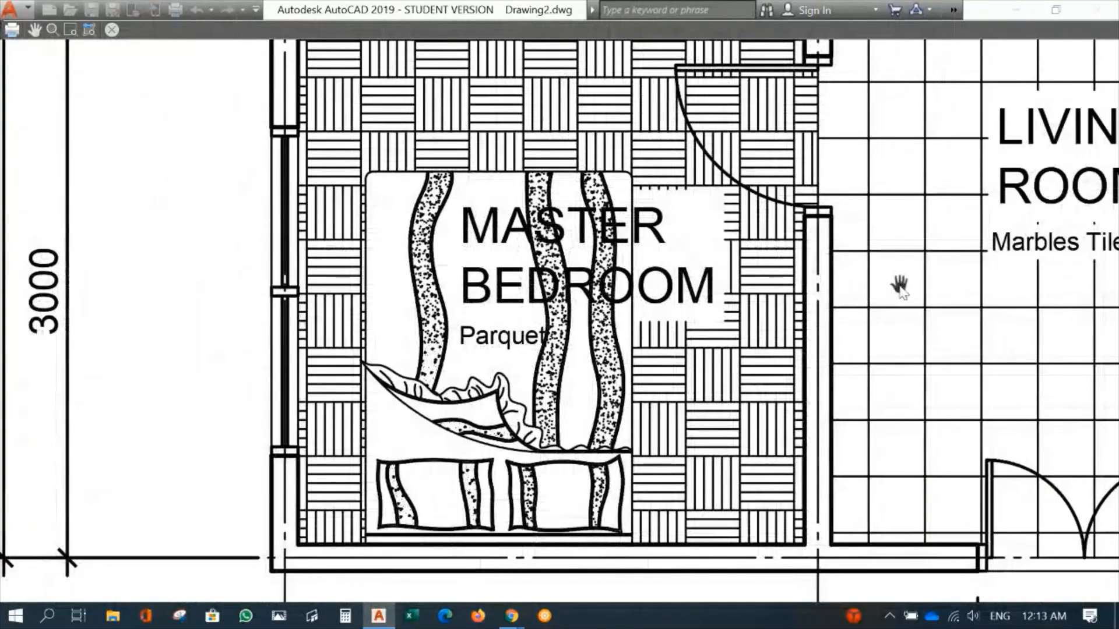
middle_click_drag(899, 286, 712, 275)
scroll(699, 286, "down", 5)
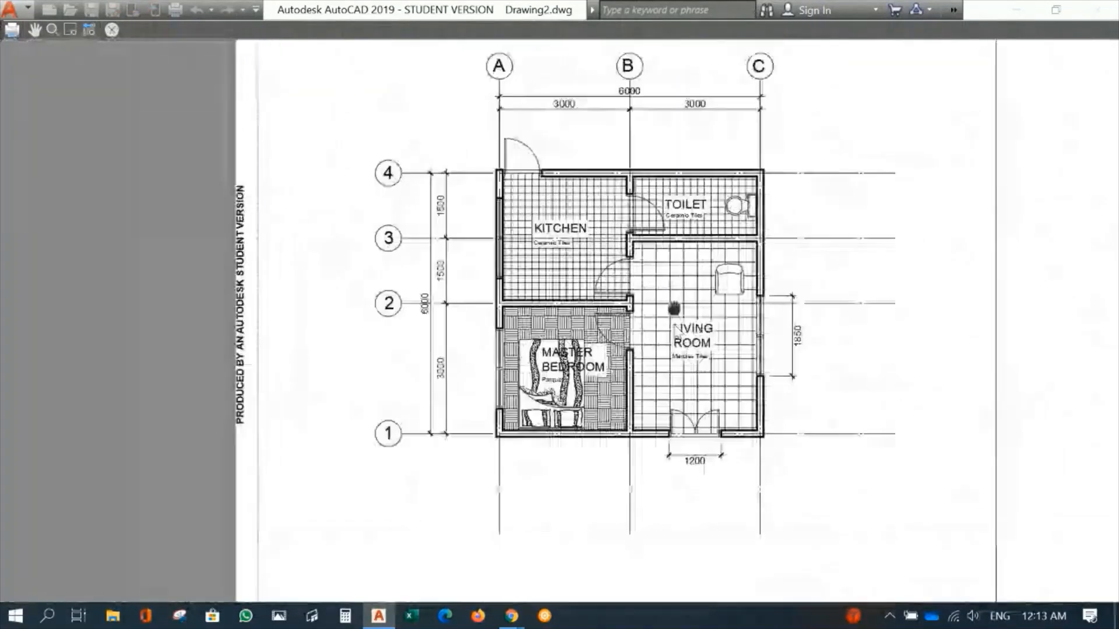
middle_click_drag(674, 309, 670, 332)
scroll(560, 209, "down", 3)
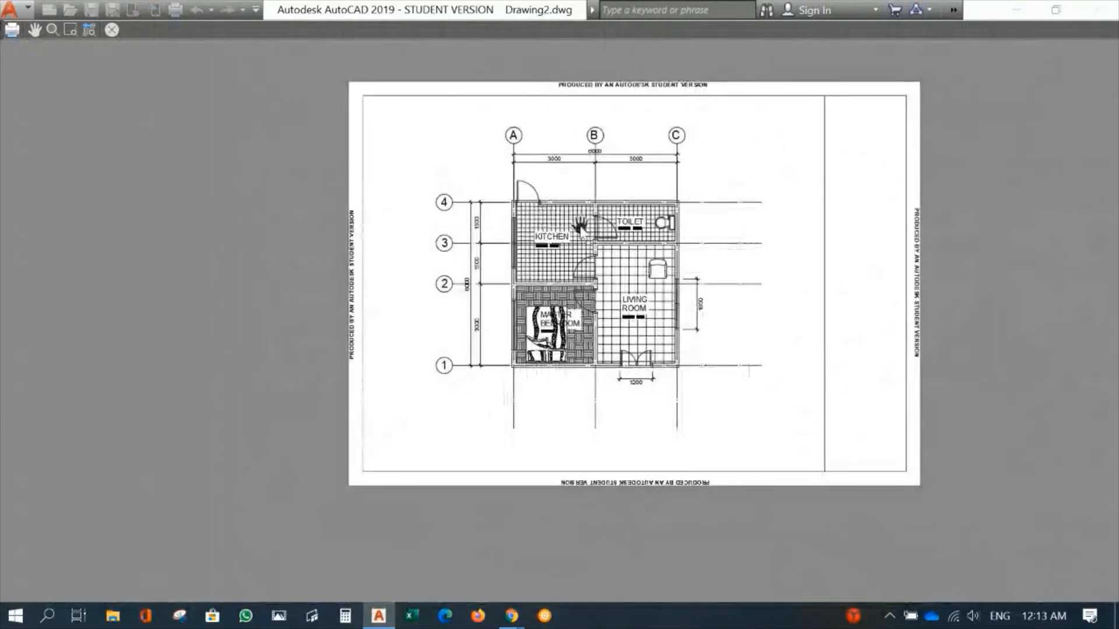
Step: Plot the sheet from the preview and save it as Drawing2-Model.pdf in the students work folder on the Desktop
left_click(13, 30)
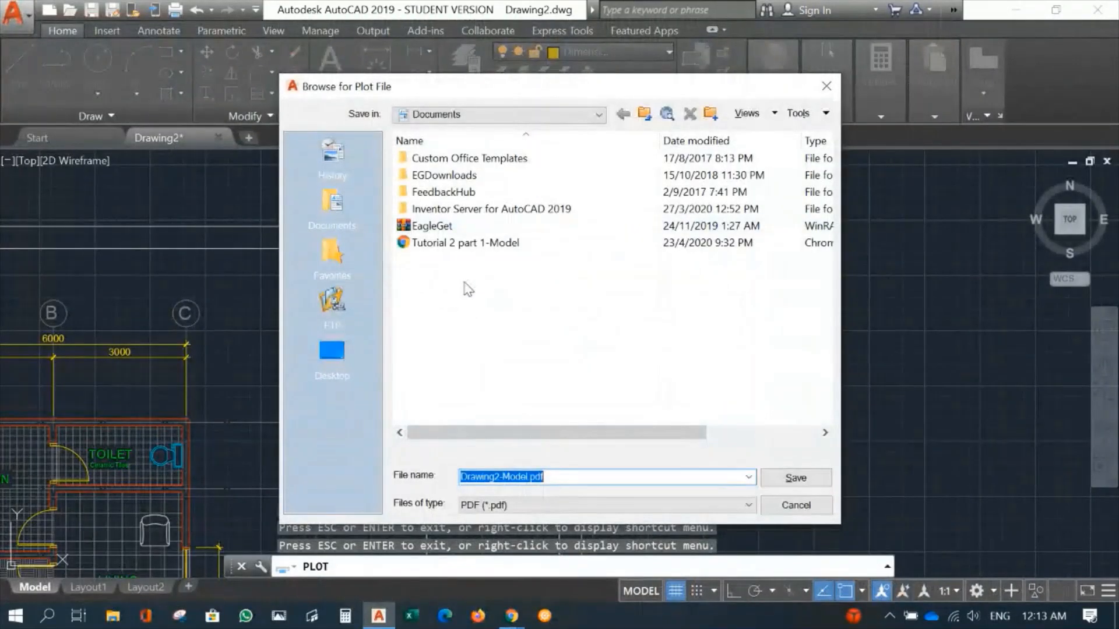
left_click(326, 363)
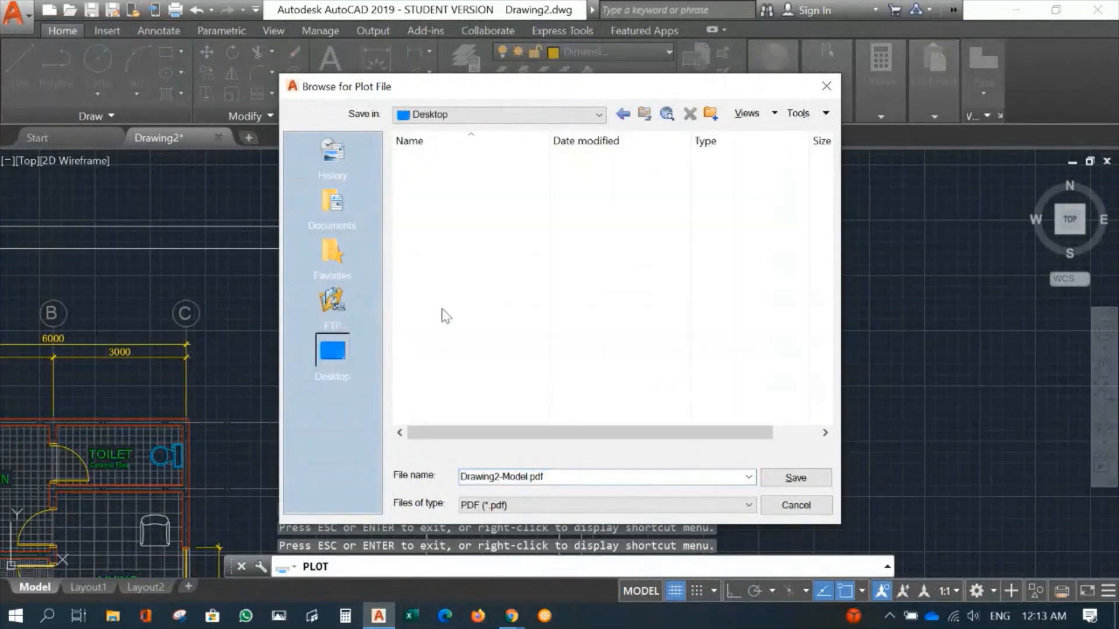
double_click(459, 296)
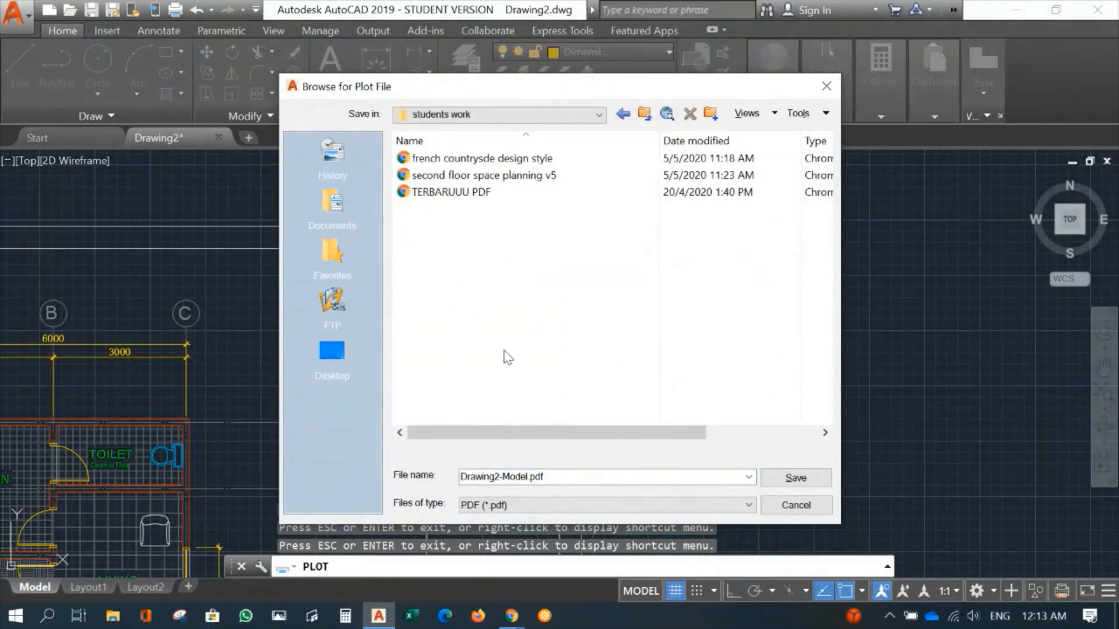
left_click(796, 478)
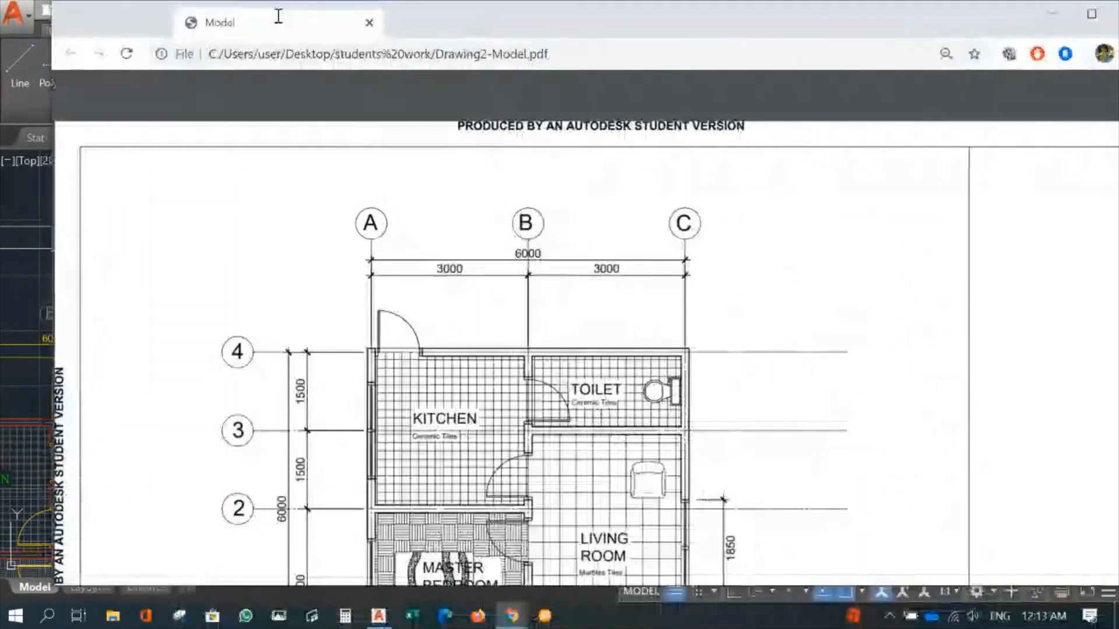
Step: Examine the plotted PDF from the upper border to the lower border in the maximized viewer, and close it
double_click(279, 16)
scroll(462, 250, "down", 2)
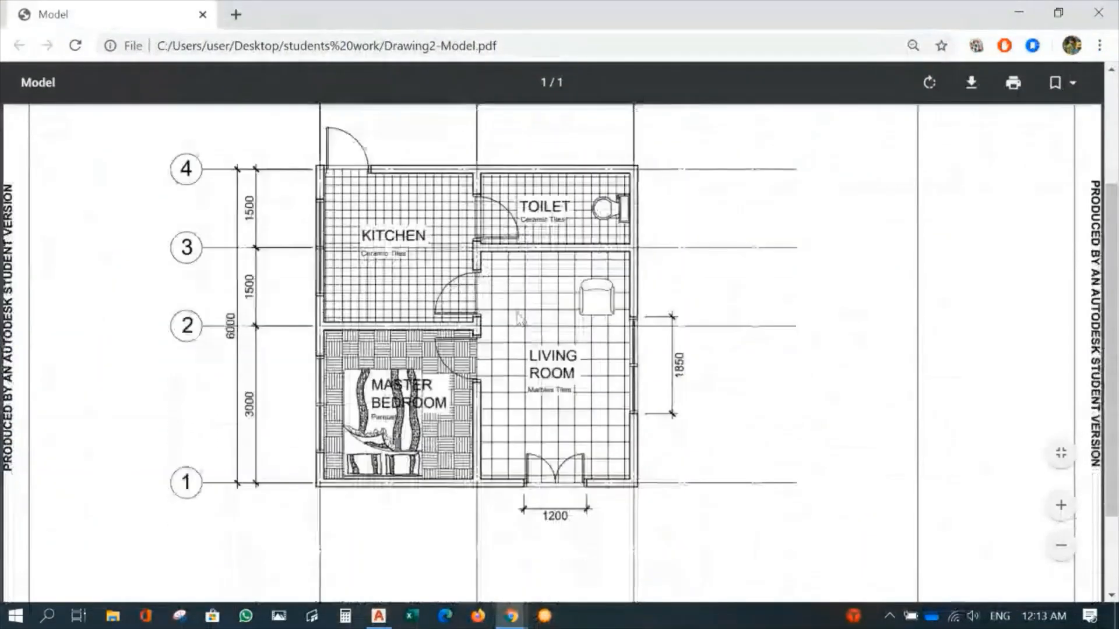
scroll(517, 317, "down", 2)
scroll(558, 346, "up", 5)
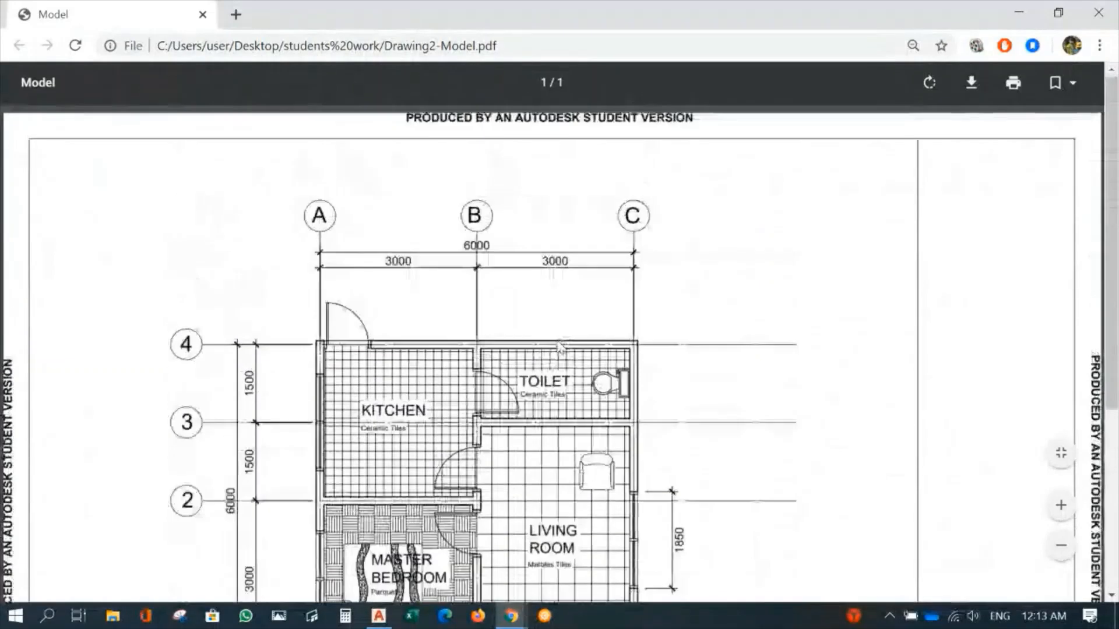
scroll(564, 335, "down", 5)
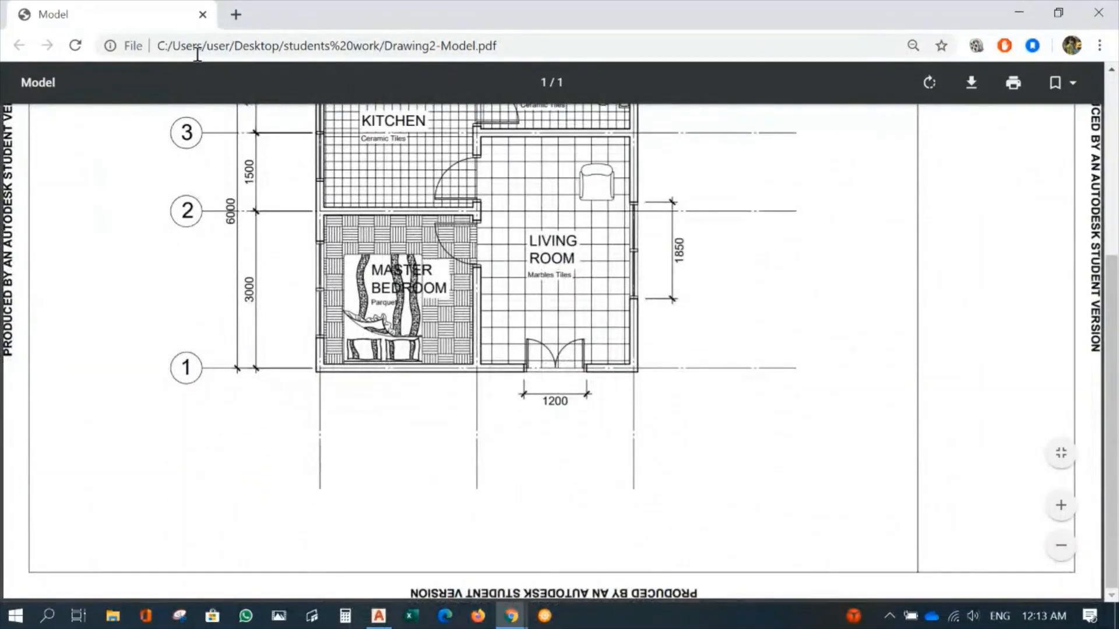
left_click(202, 14)
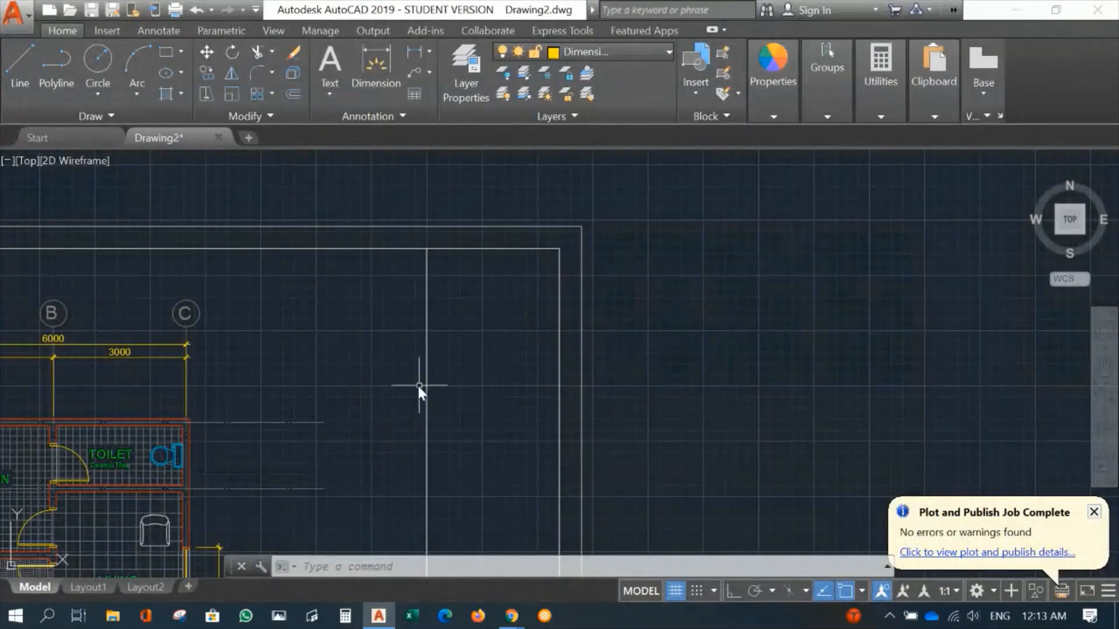
scroll(676, 349, "down", 8)
scroll(502, 278, "up", 3)
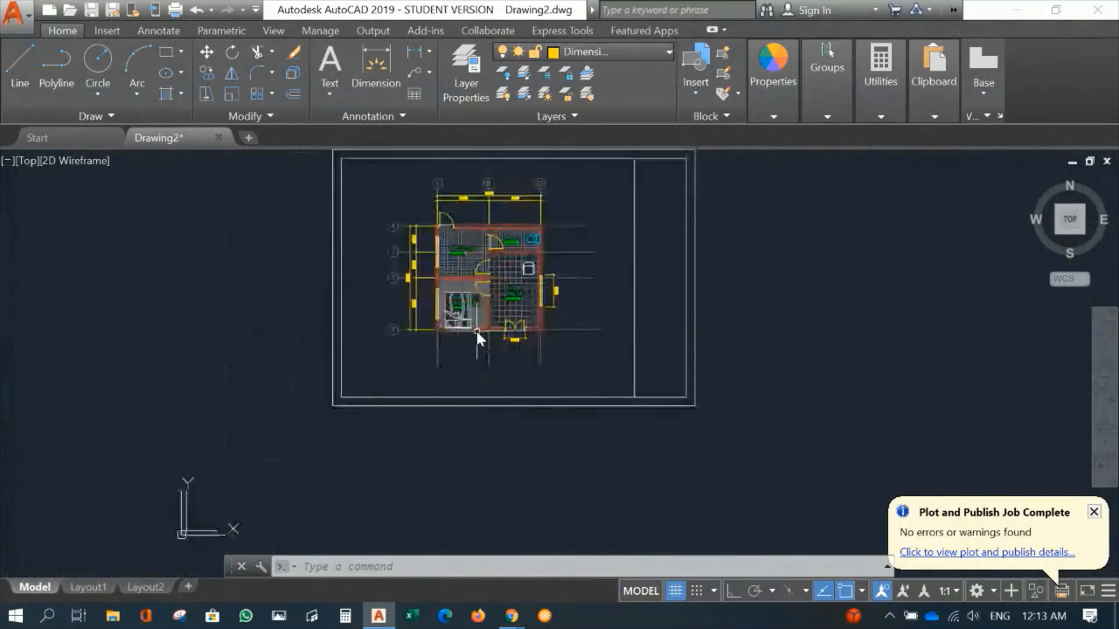
middle_click_drag(562, 271, 443, 330)
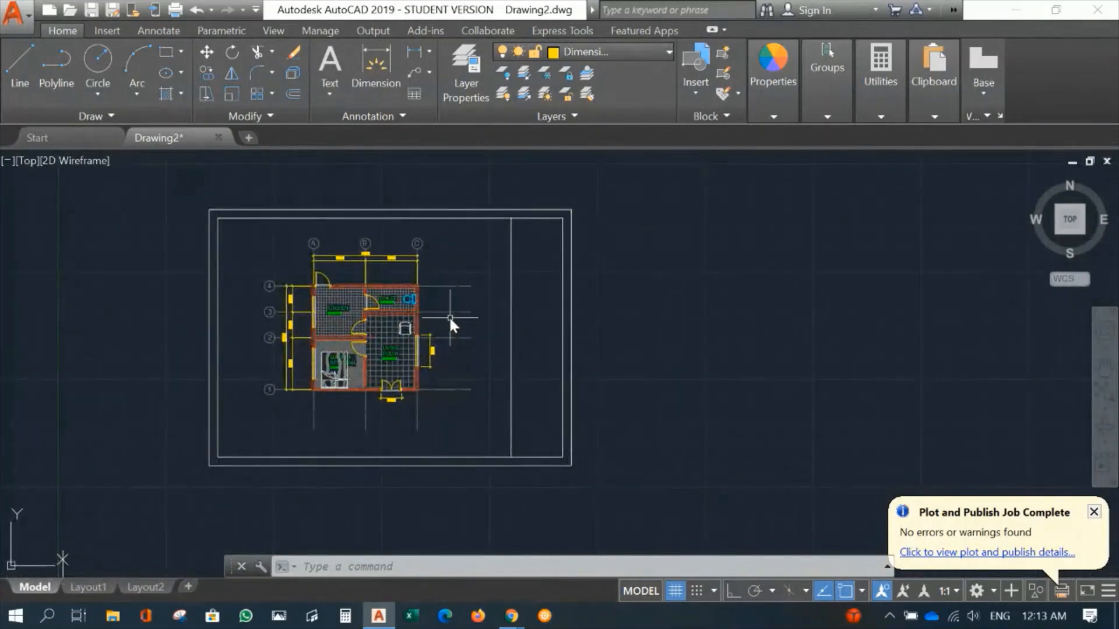